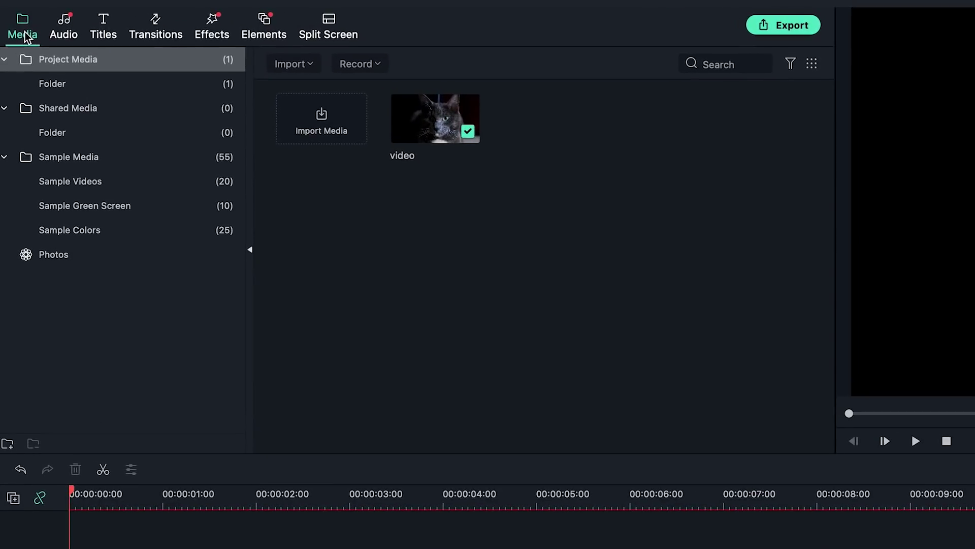
- Place the White sample colour clip on track 2 above the cat video
{"action": "left_click", "coordinate": [83, 236]}
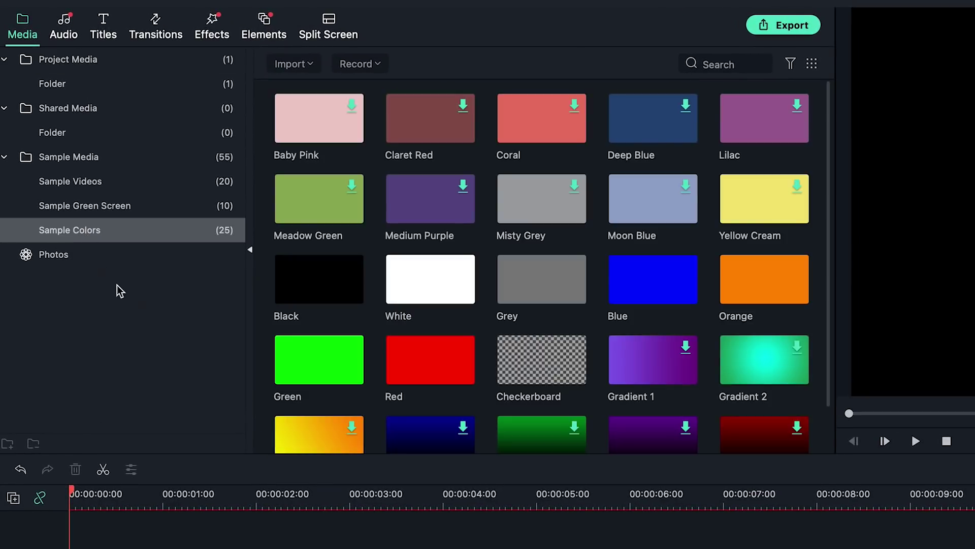
{"action": "left_click_drag", "start_coordinate": [410, 295], "coordinate": [184, 548]}
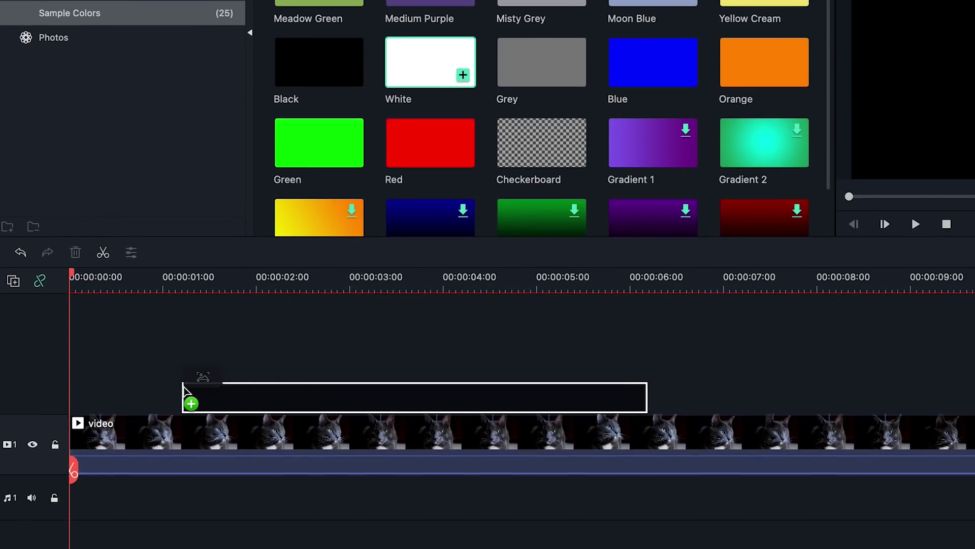
{"action": "left_click_drag", "start_coordinate": [183, 387], "coordinate": [150, 379]}
{"action": "left_click", "coordinate": [208, 279]}
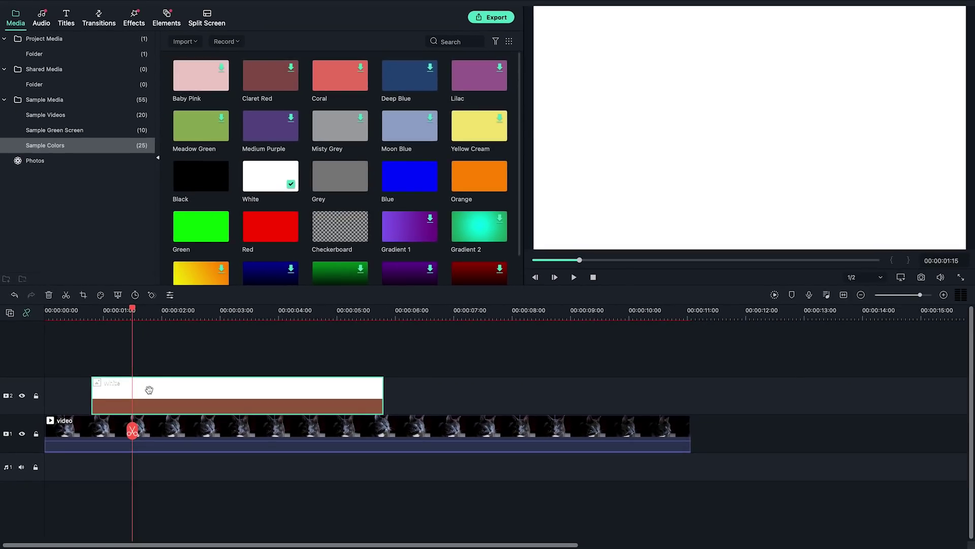
- Scale the White clip to 30% and move it to the frame's bottom-left
{"action": "double_click", "coordinate": [149, 389]}
{"action": "left_click", "coordinate": [459, 106]}
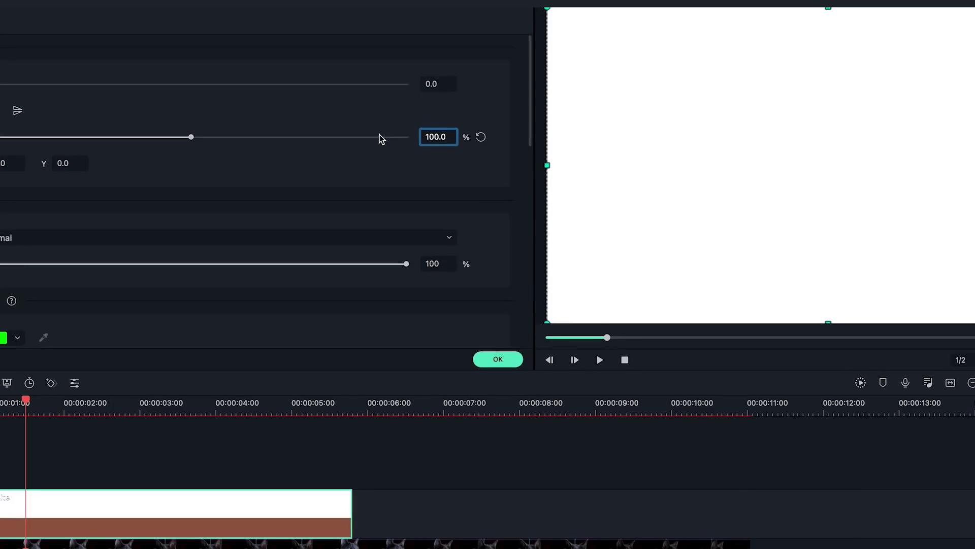
{"action": "type", "text": "30"}
{"action": "key", "text": "Return"}
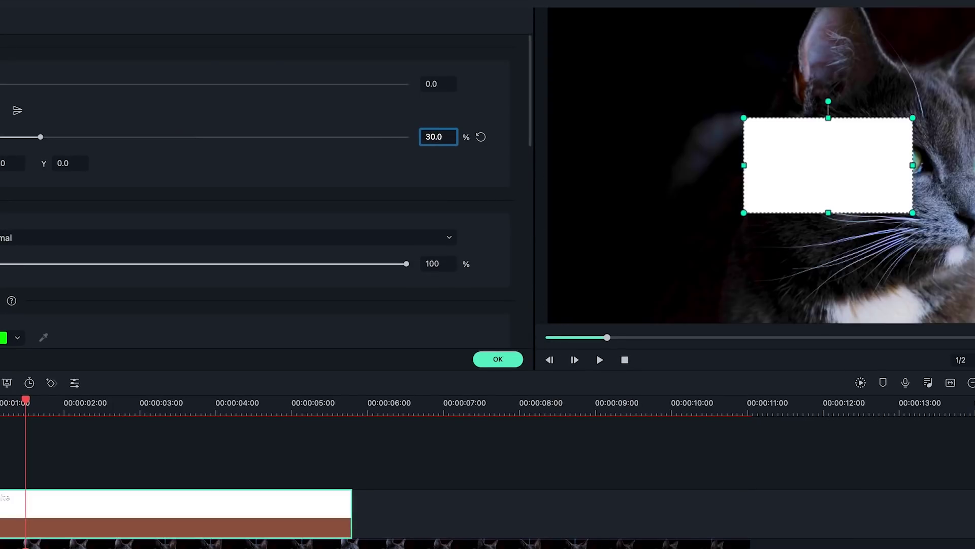
{"action": "left_click_drag", "start_coordinate": [784, 182], "coordinate": [584, 290]}
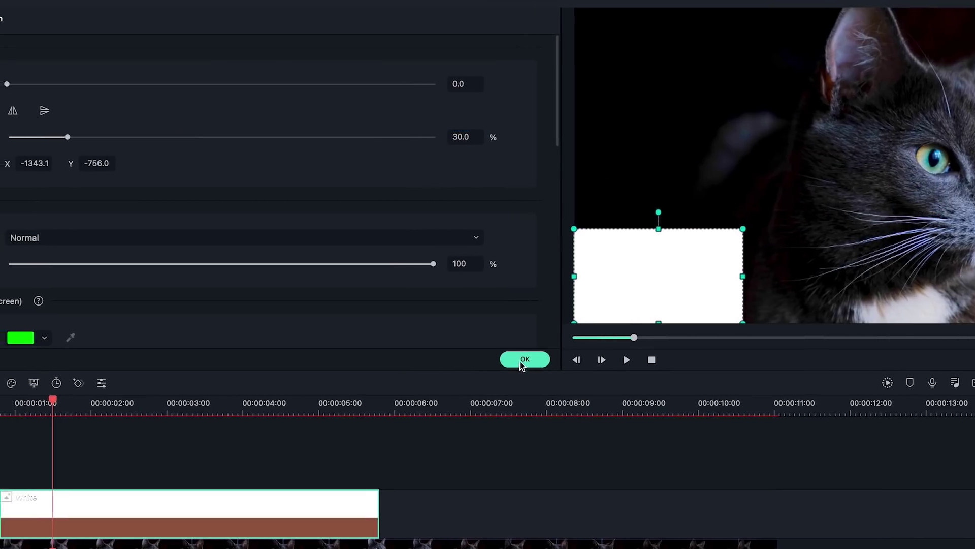
- Apply the Utility effect Image Mask to the White clip
{"action": "left_click", "coordinate": [499, 360]}
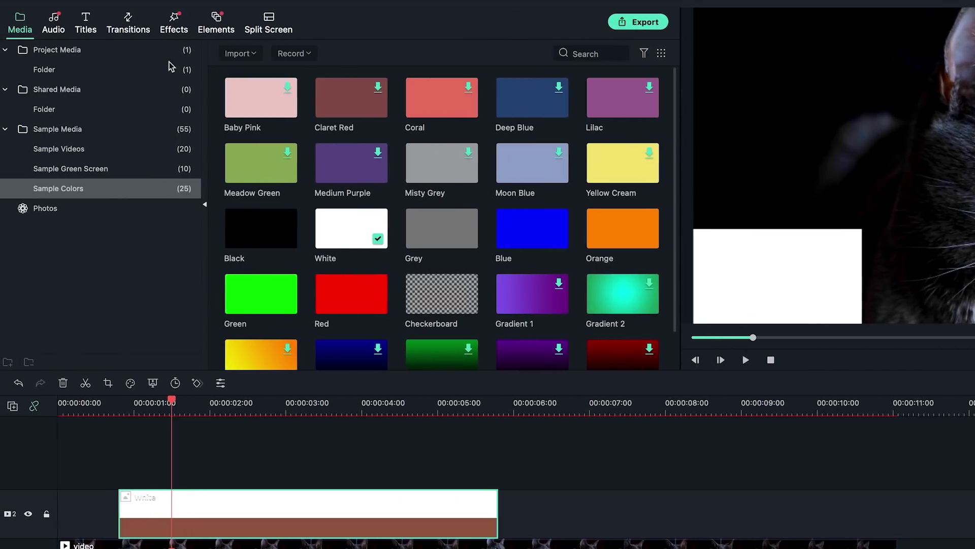
{"action": "left_click", "coordinate": [174, 22]}
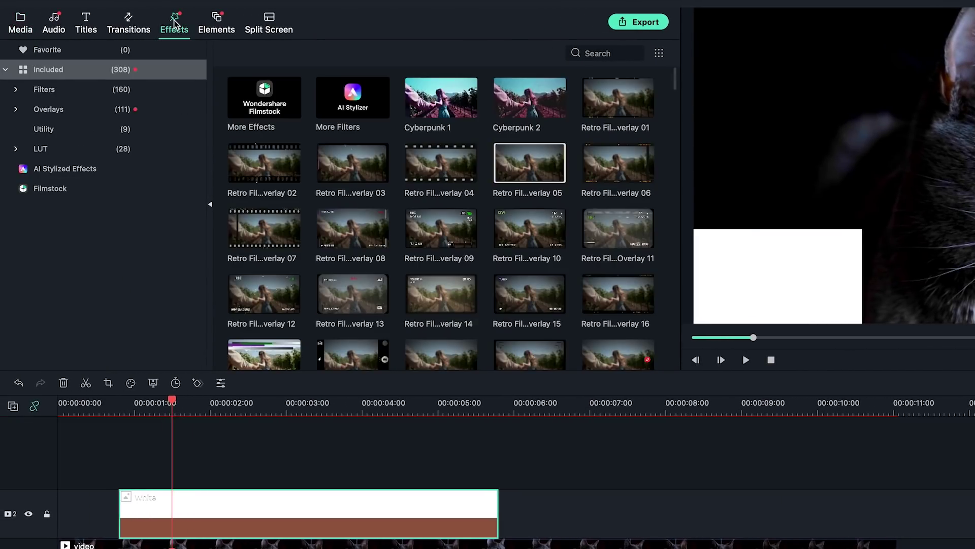
{"action": "left_click", "coordinate": [71, 130]}
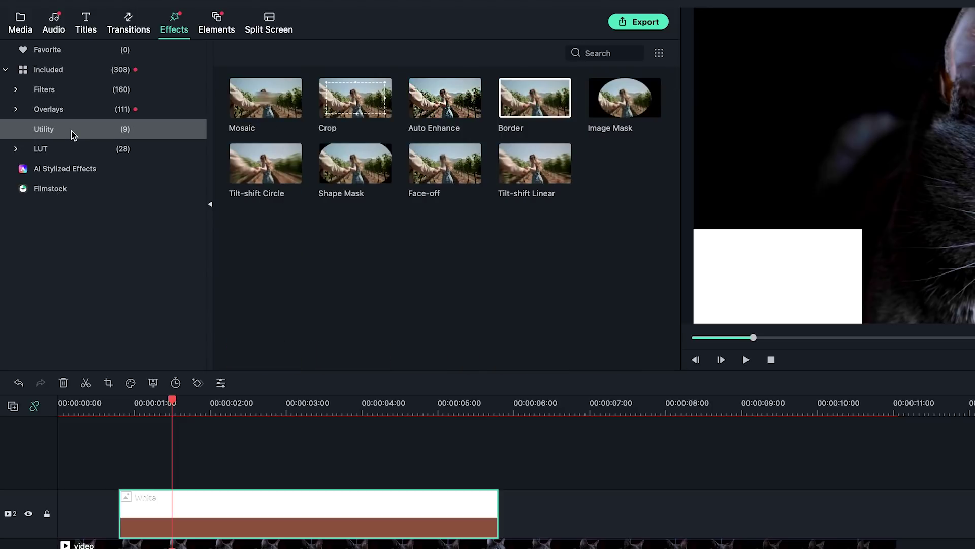
{"action": "left_click_drag", "start_coordinate": [632, 109], "coordinate": [257, 497]}
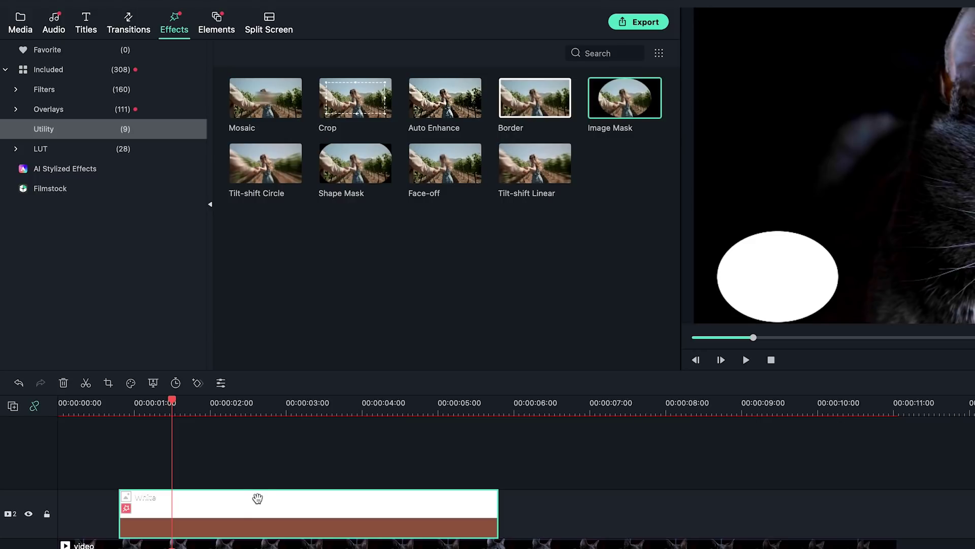
- Set the mask to a rectangle with Scale X 76.97 and Scale Y 7.02
{"action": "double_click", "coordinate": [258, 499]}
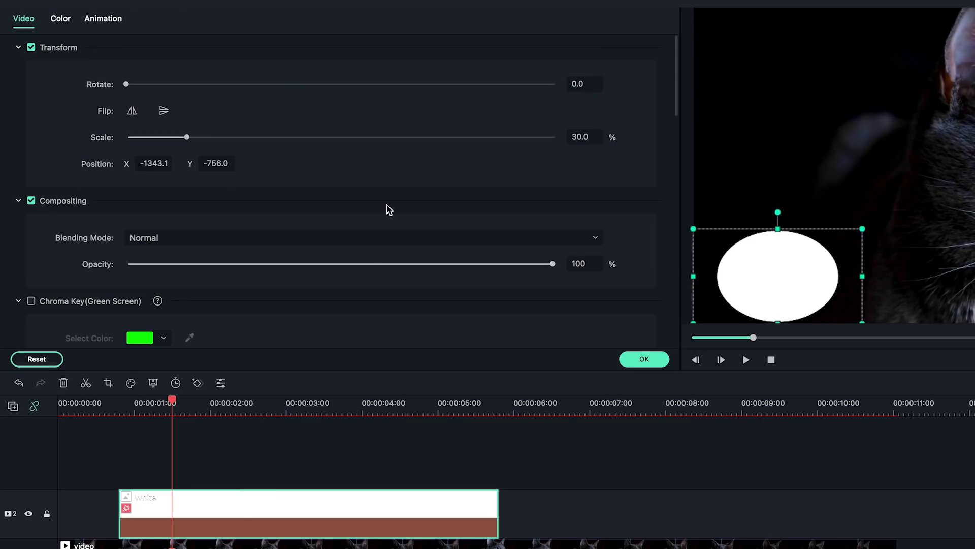
{"action": "scroll", "coordinate": [387, 206], "scroll_direction": "down", "scroll_amount": 4}
{"action": "scroll", "coordinate": [387, 205], "scroll_direction": "down", "scroll_amount": 6}
{"action": "scroll", "coordinate": [387, 209], "scroll_direction": "down", "scroll_amount": 5}
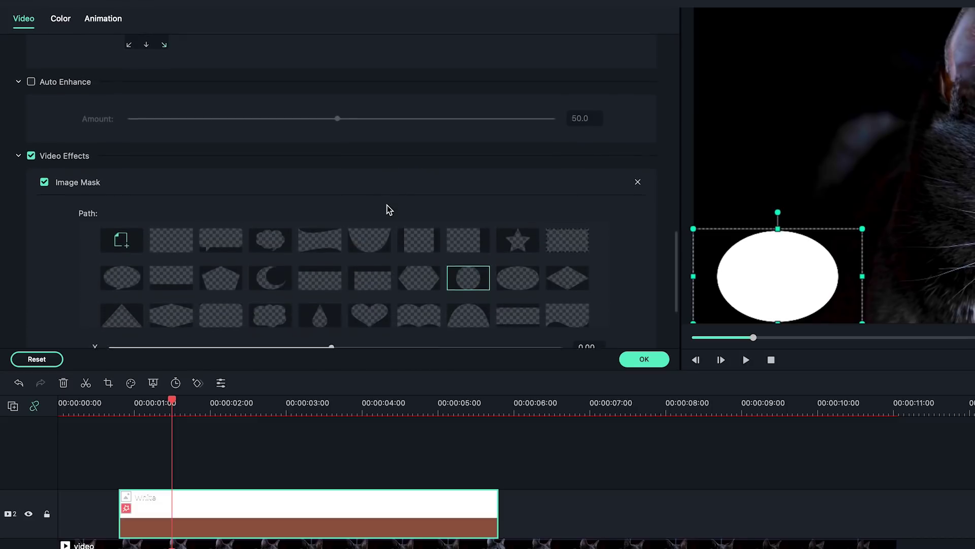
{"action": "scroll", "coordinate": [387, 205], "scroll_direction": "down", "scroll_amount": 4}
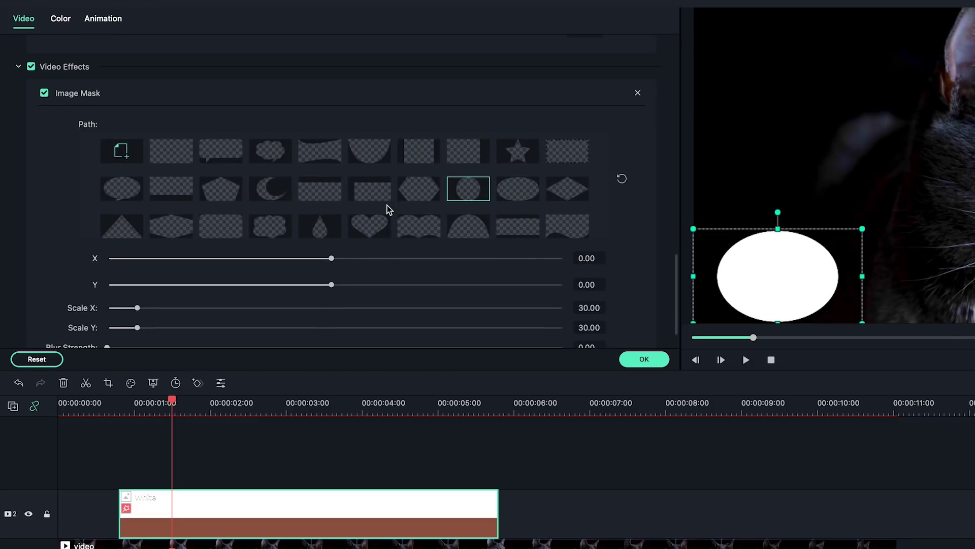
{"action": "scroll", "coordinate": [387, 205], "scroll_direction": "down", "scroll_amount": 2}
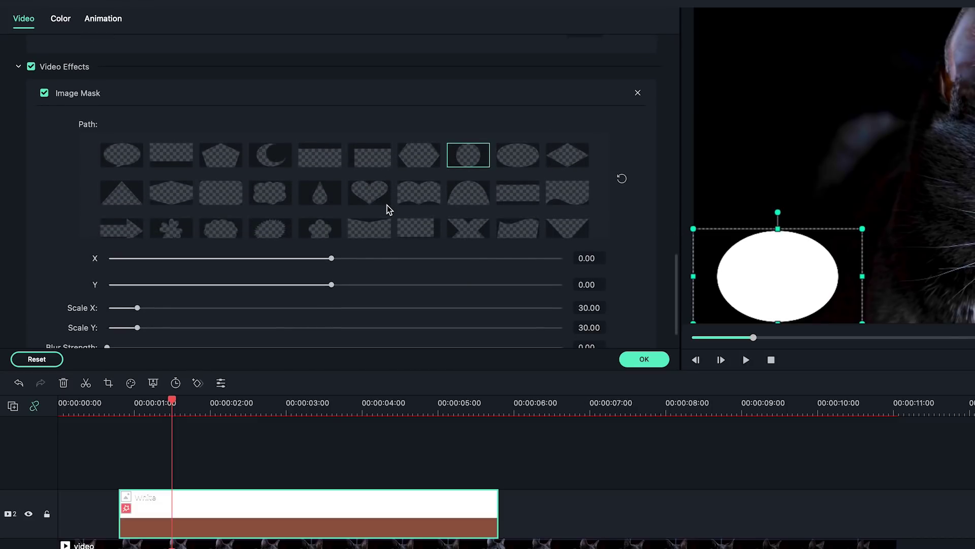
{"action": "scroll", "coordinate": [387, 205], "scroll_direction": "up", "scroll_amount": 2}
{"action": "scroll", "coordinate": [387, 206], "scroll_direction": "down", "scroll_amount": 2}
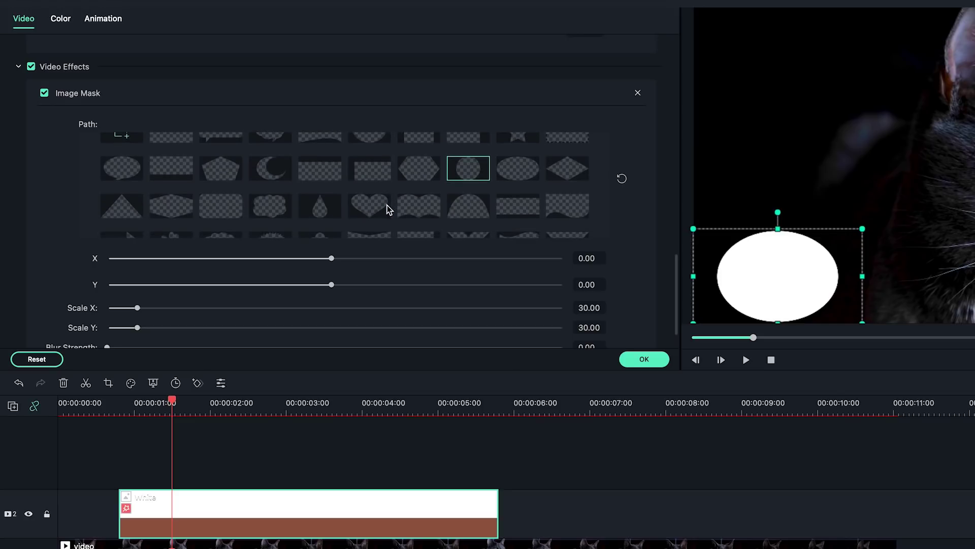
{"action": "left_click", "coordinate": [517, 215]}
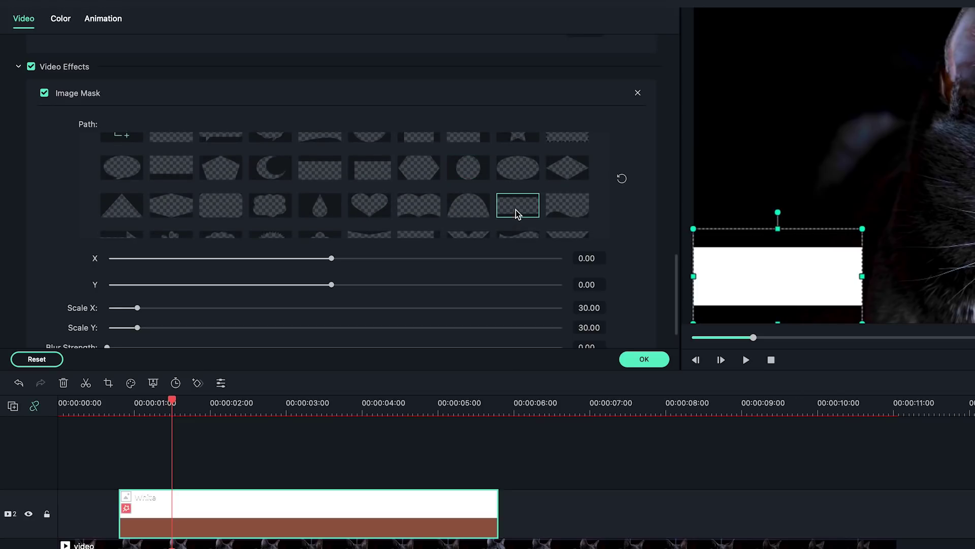
{"action": "left_click_drag", "start_coordinate": [588, 327], "coordinate": [545, 328]}
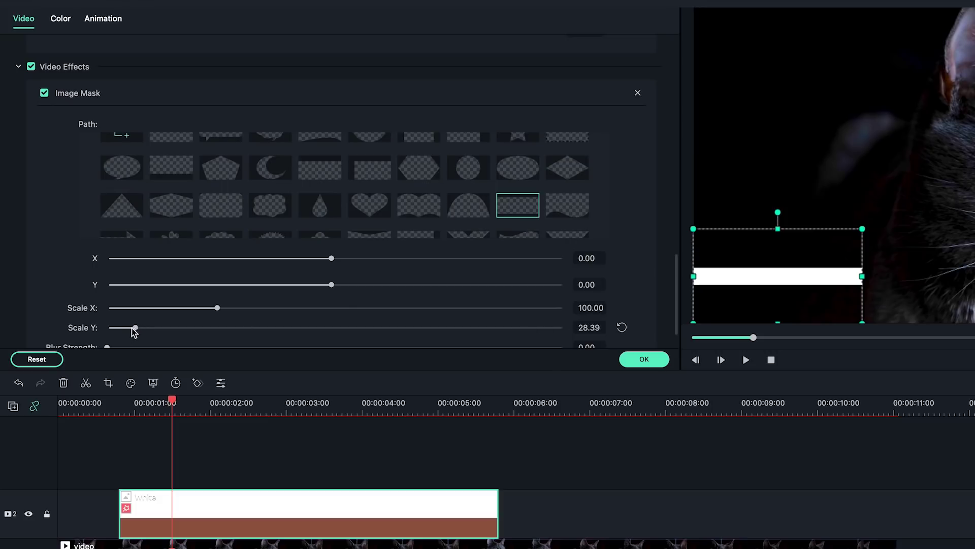
{"action": "left_click_drag", "start_coordinate": [131, 328], "coordinate": [113, 329]}
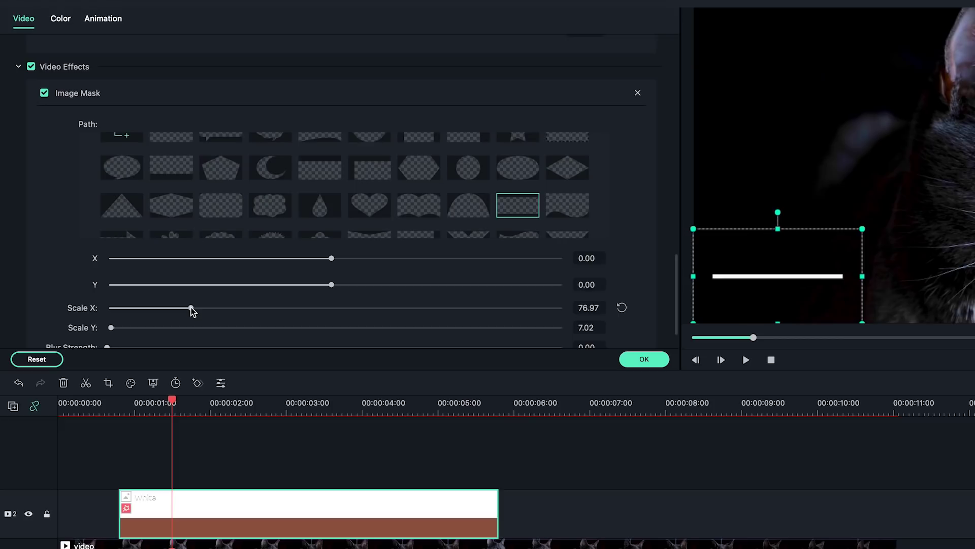
- Add the Basic 6 title to the timeline, aligned with the White clip's start
{"action": "left_click", "coordinate": [649, 361]}
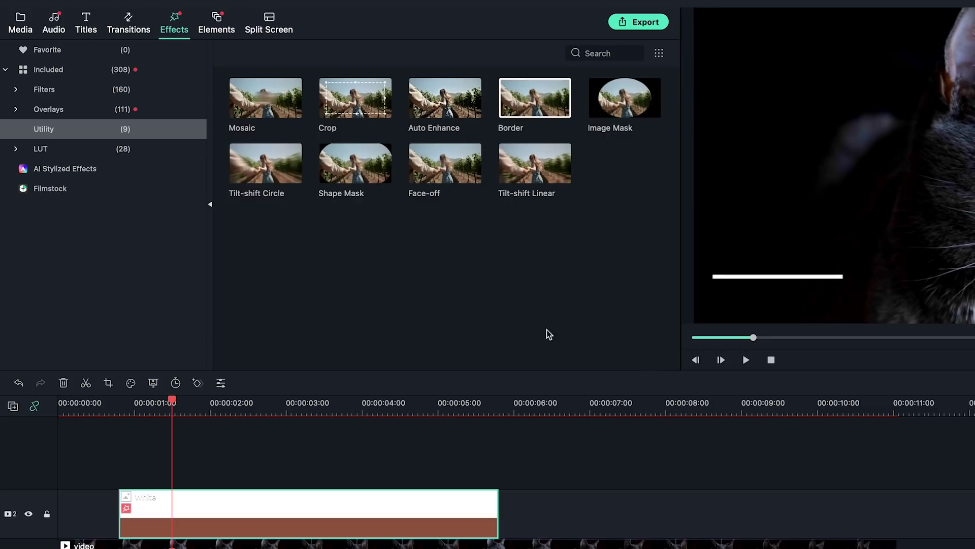
{"action": "left_click", "coordinate": [86, 24]}
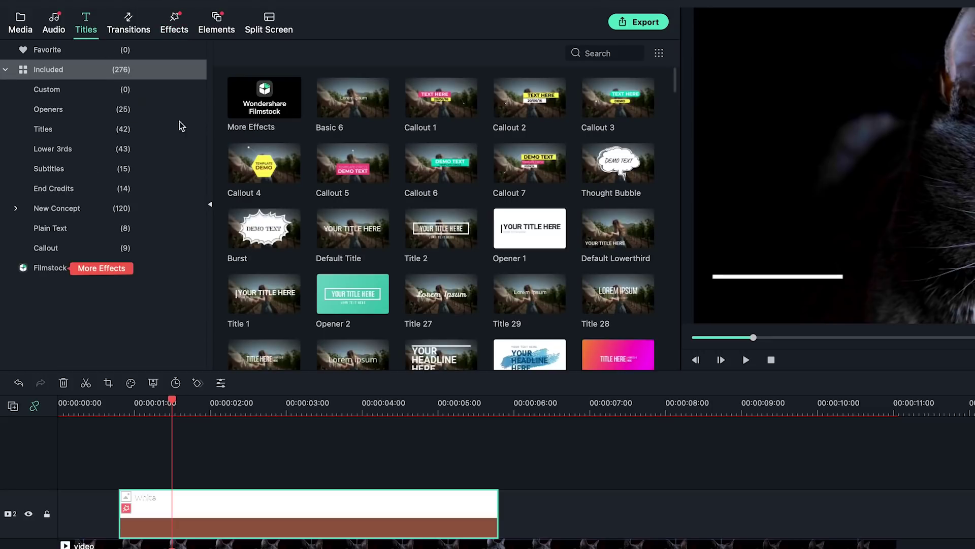
{"action": "left_click_drag", "start_coordinate": [330, 118], "coordinate": [128, 445]}
{"action": "left_click_drag", "start_coordinate": [242, 482], "coordinate": [233, 486]}
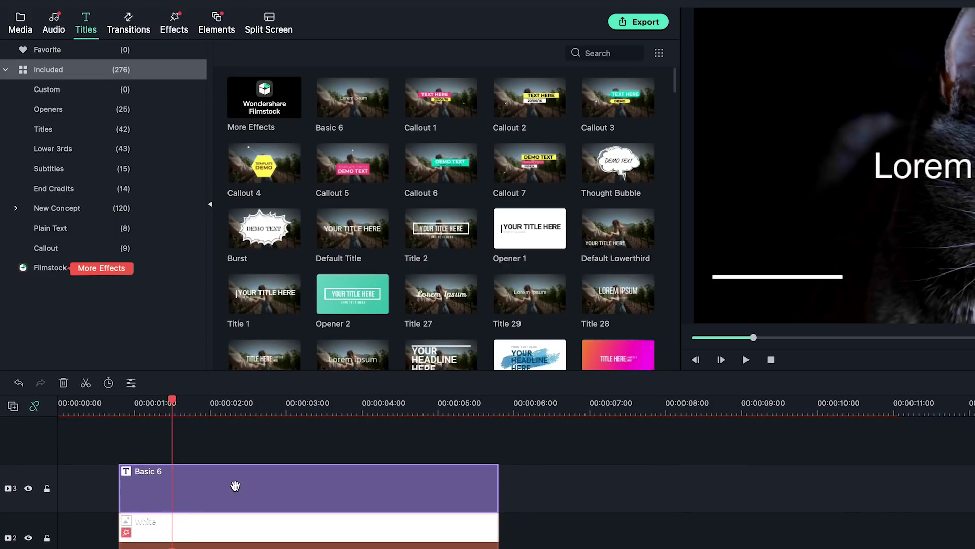
- Change the title text to 'CHLOE' in Bebas Neue Bold
{"action": "double_click", "coordinate": [234, 487]}
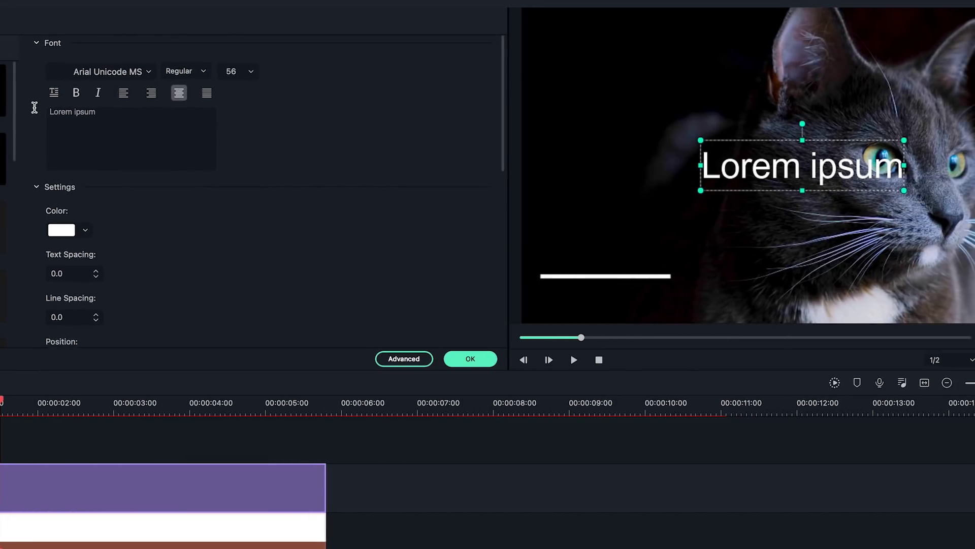
{"action": "scroll", "coordinate": [32, 108], "scroll_direction": "down", "scroll_amount": 1}
{"action": "left_click", "coordinate": [112, 103]}
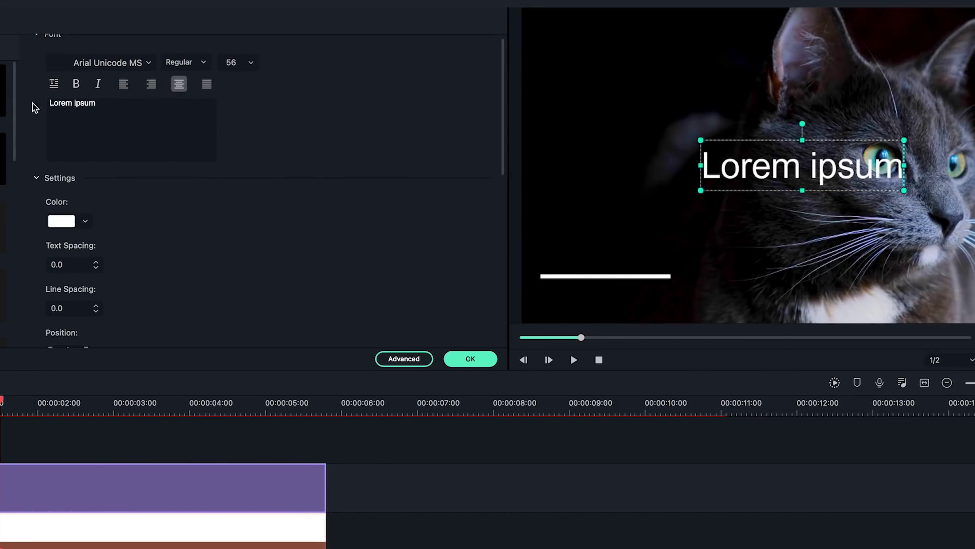
{"action": "type", "text": "CHLOE"}
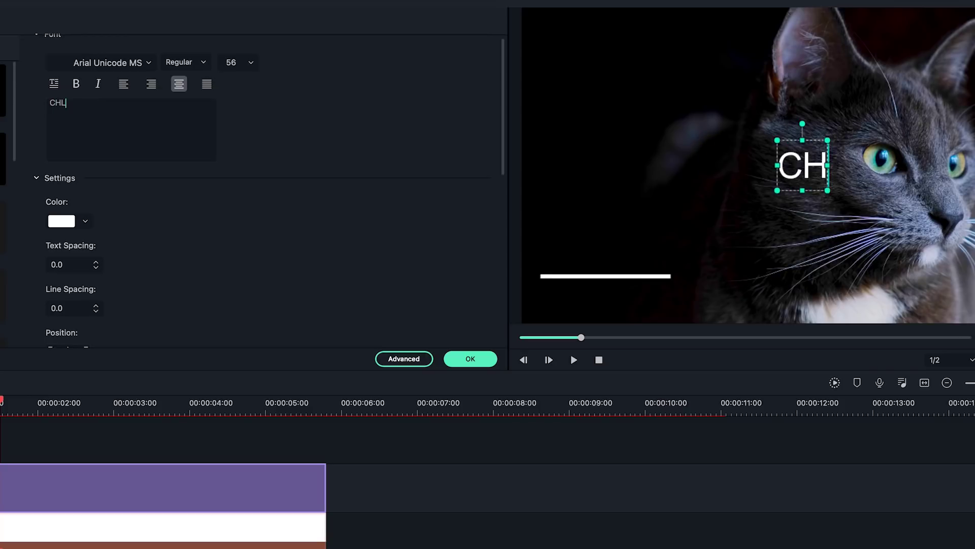
{"action": "left_click", "coordinate": [149, 63]}
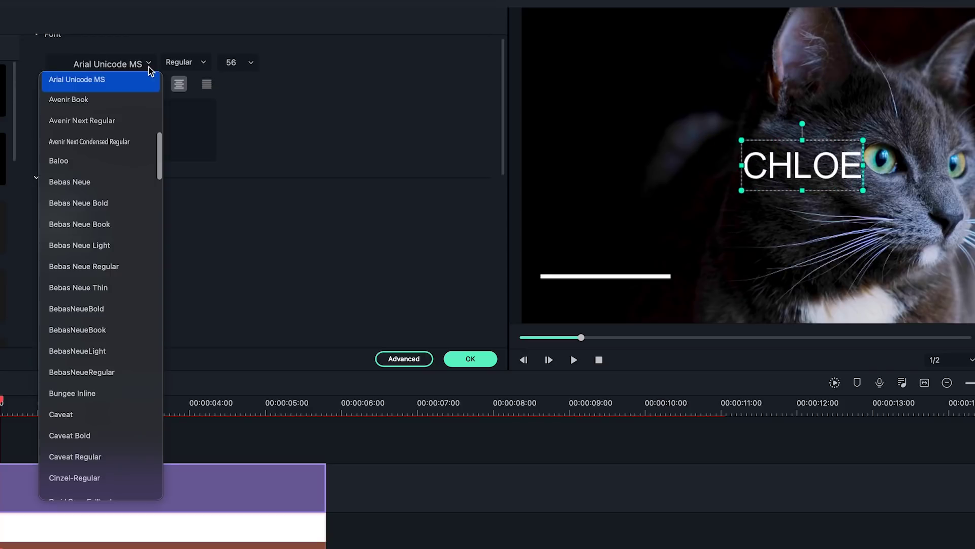
{"action": "left_click", "coordinate": [78, 203]}
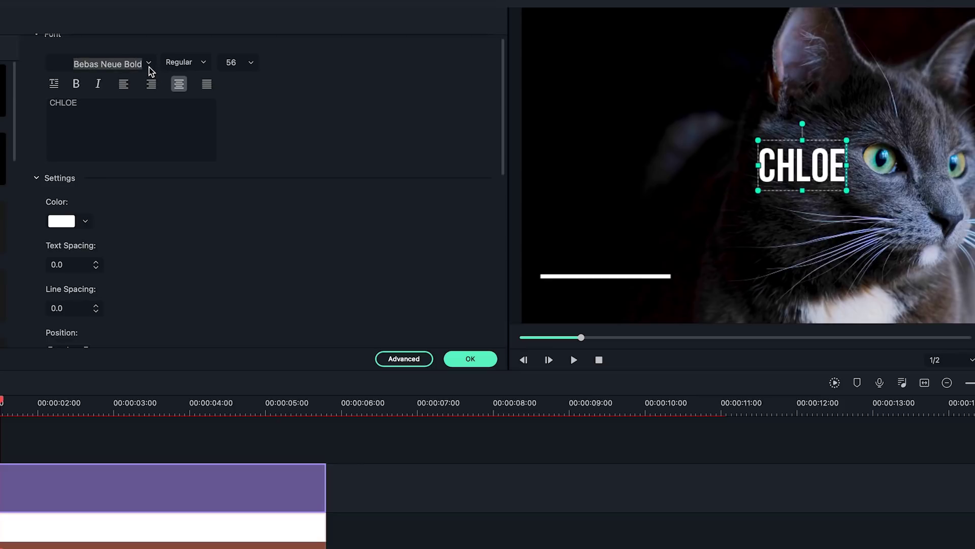
- Apply the Up Down 1 animation preset to the CHLOE title
{"action": "left_click", "coordinate": [404, 358]}
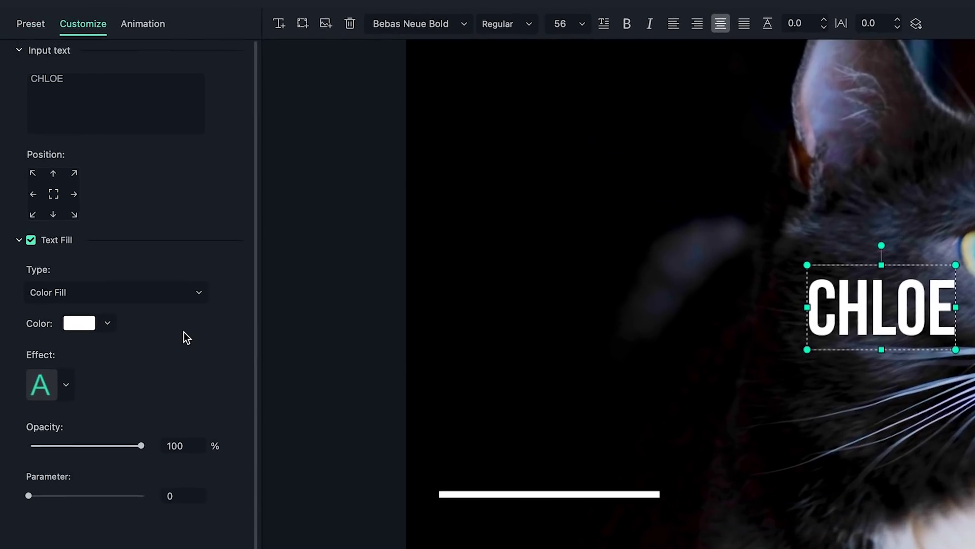
{"action": "left_click", "coordinate": [142, 24]}
{"action": "scroll", "coordinate": [167, 391], "scroll_direction": "down", "scroll_amount": 15}
{"action": "scroll", "coordinate": [167, 392], "scroll_direction": "down", "scroll_amount": 15}
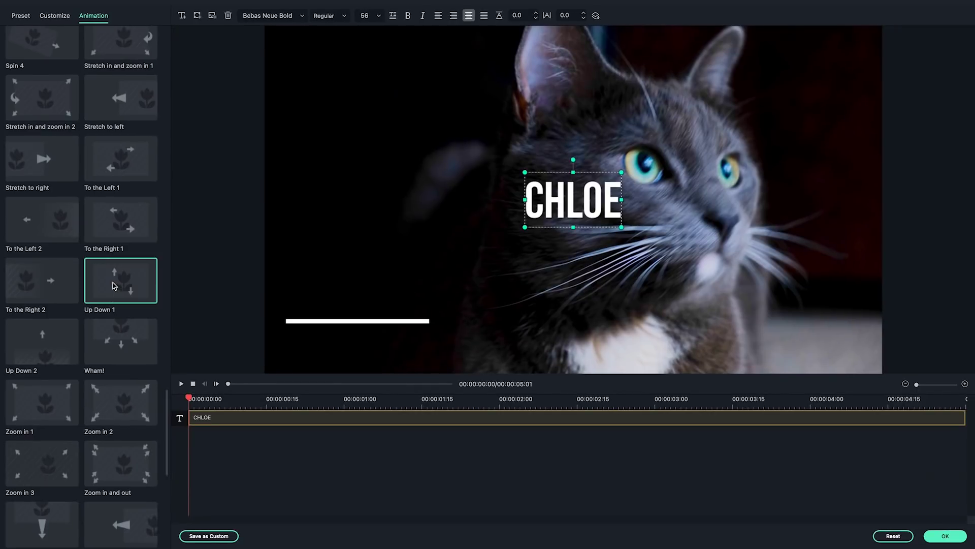
{"action": "left_click", "coordinate": [112, 285]}
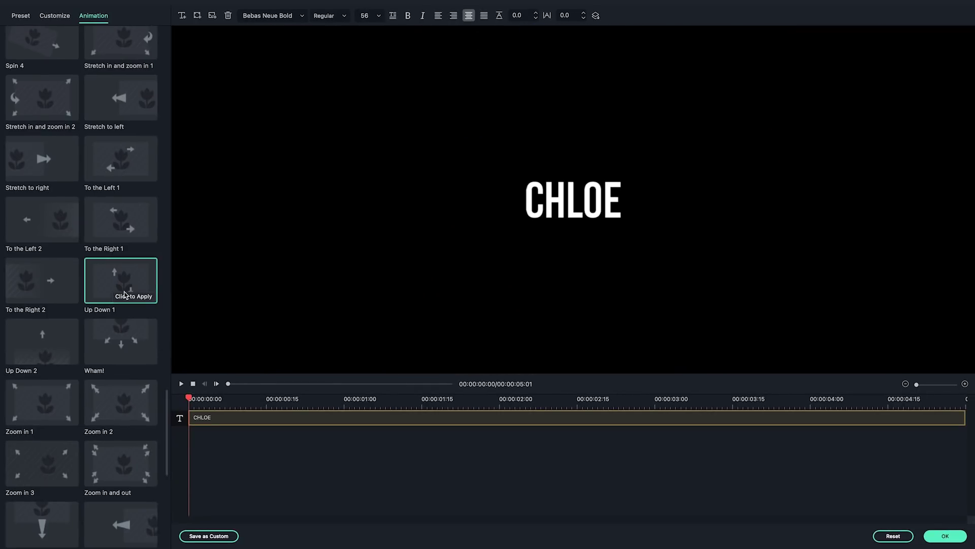
- Shift the CHLOE clip to start slightly later and preview the animation
{"action": "left_click_drag", "start_coordinate": [188, 417], "coordinate": [255, 417]}
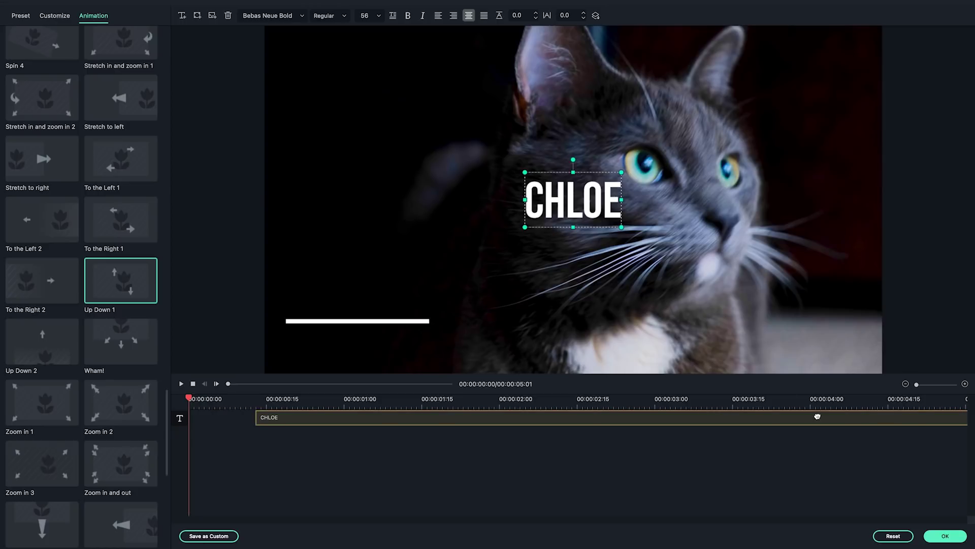
{"action": "left_click_drag", "start_coordinate": [817, 416], "coordinate": [721, 424]}
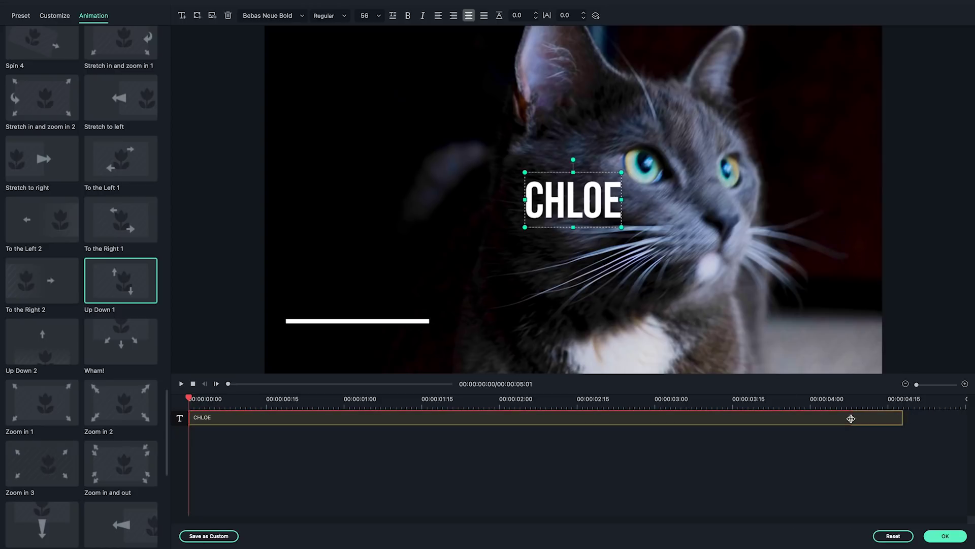
{"action": "left_click_drag", "start_coordinate": [619, 417], "coordinate": [643, 419]}
{"action": "left_click", "coordinate": [181, 384]}
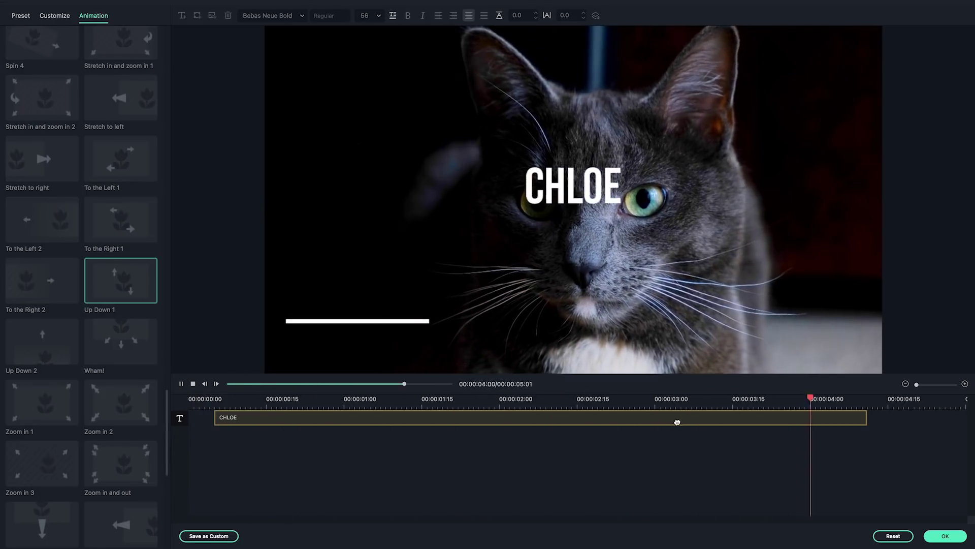
- Move CHLOE in the preview to sit just above the white bar
{"action": "left_click", "coordinate": [944, 536]}
{"action": "double_click", "coordinate": [261, 385]}
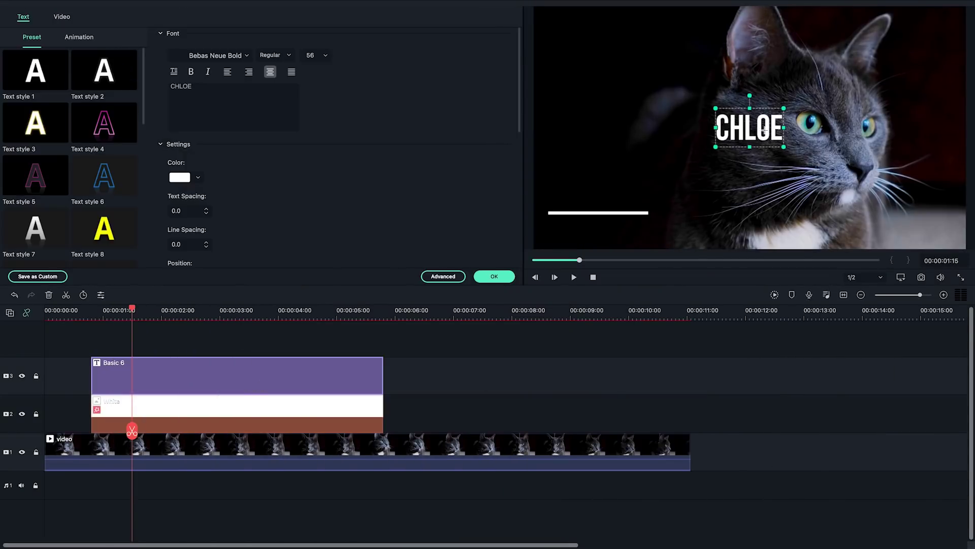
{"action": "left_click_drag", "start_coordinate": [730, 146], "coordinate": [581, 215]}
- Add a first keyframe to the White bar at 00:00:01:01, 100% scale, position 0, 0
{"action": "left_click", "coordinate": [495, 277]}
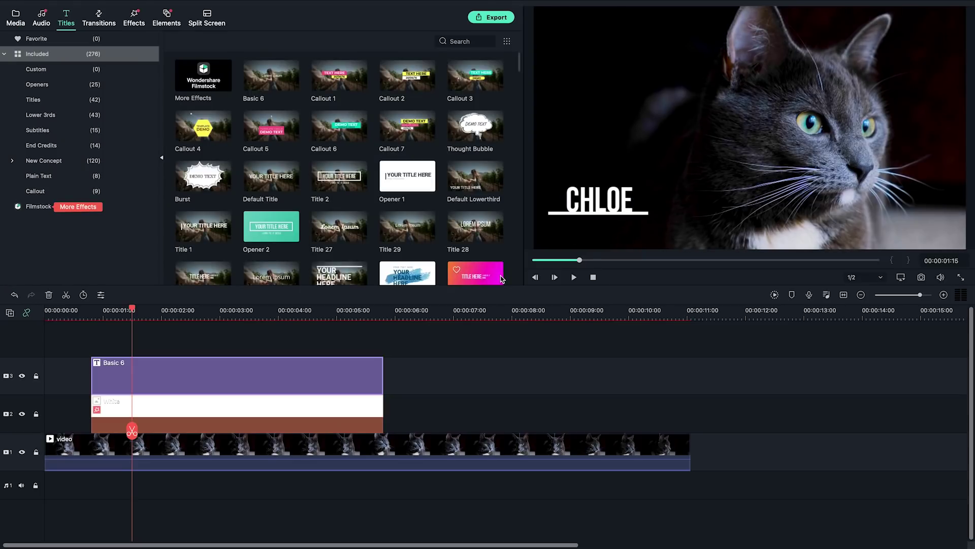
{"action": "left_click_drag", "start_coordinate": [132, 307], "coordinate": [183, 311]}
{"action": "double_click", "coordinate": [205, 413]}
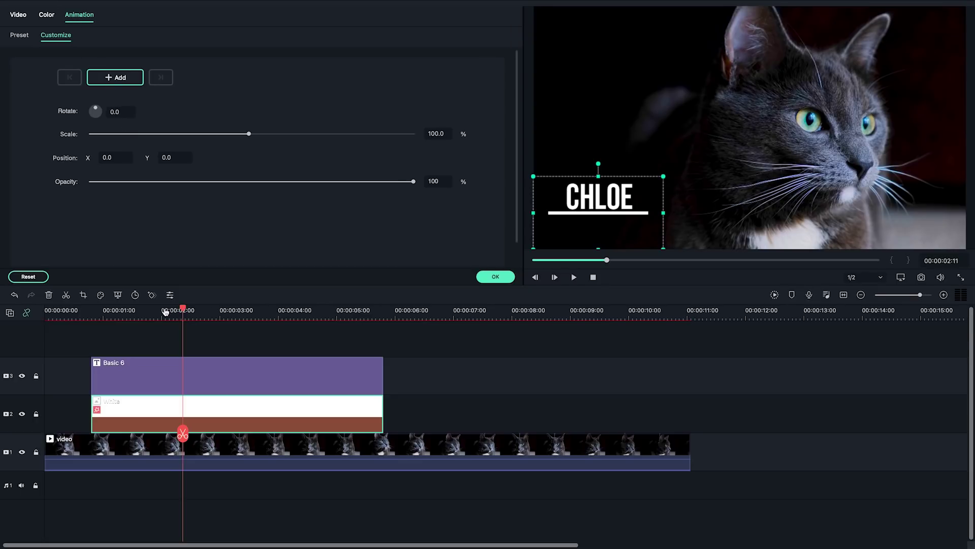
{"action": "left_click_drag", "start_coordinate": [163, 309], "coordinate": [105, 307]}
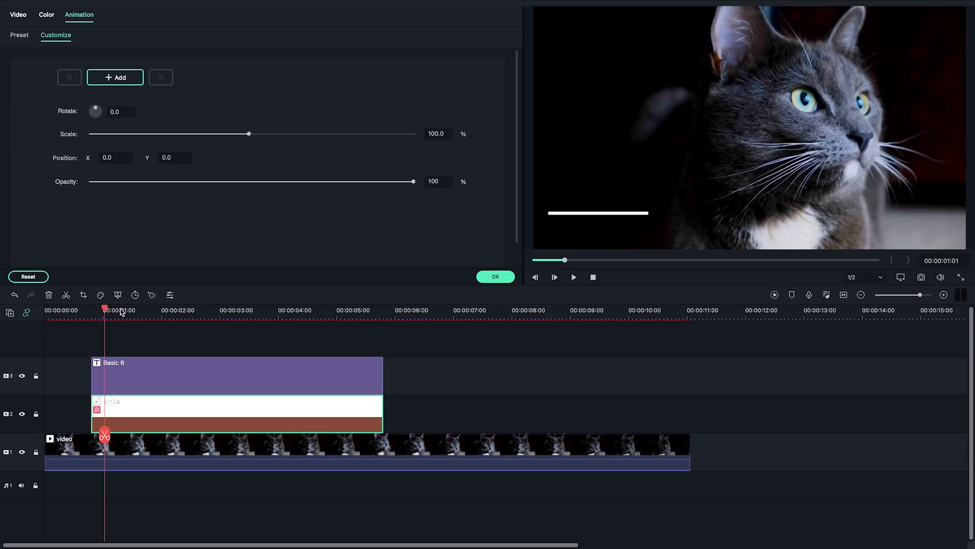
{"action": "left_click_drag", "start_coordinate": [117, 311], "coordinate": [219, 314]}
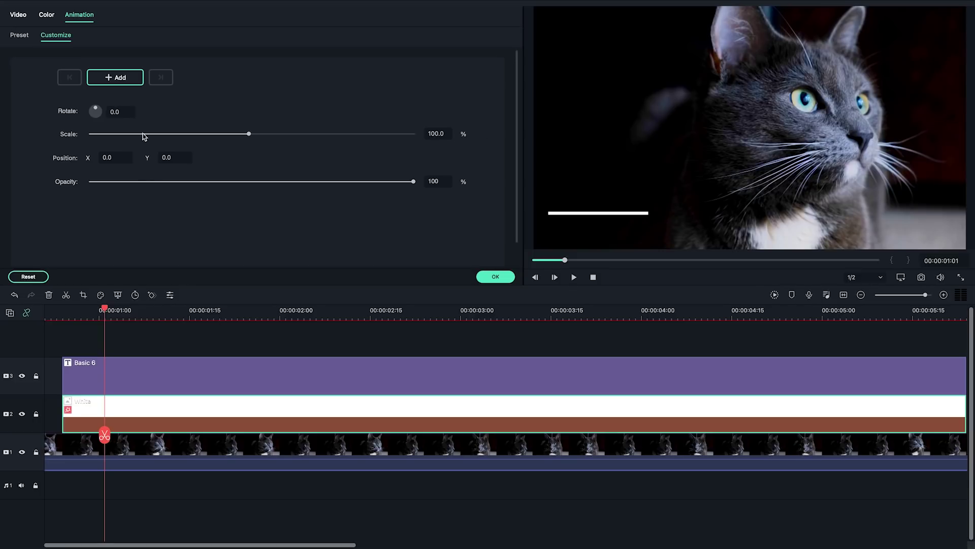
{"action": "left_click", "coordinate": [133, 80]}
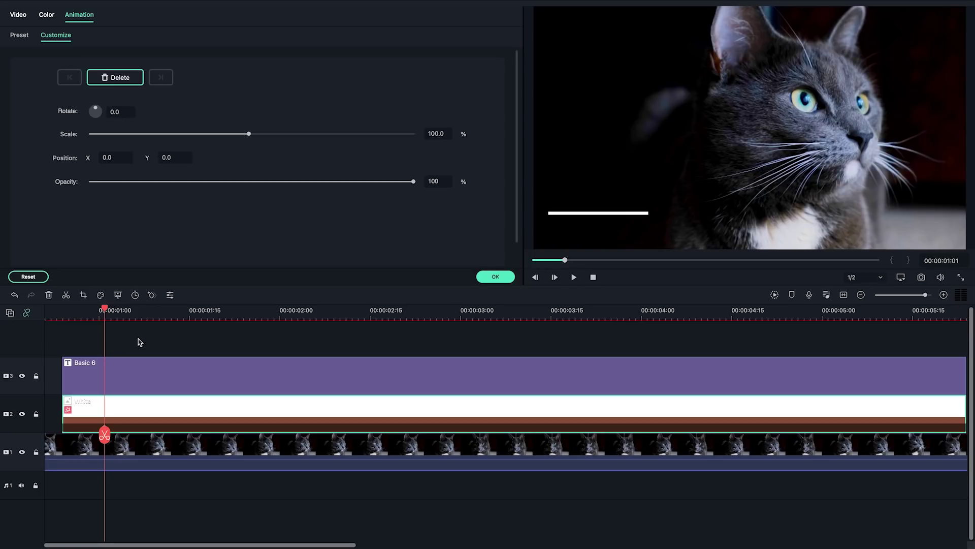
{"action": "scroll", "coordinate": [138, 339], "scroll_direction": "left", "scroll_amount": 3}
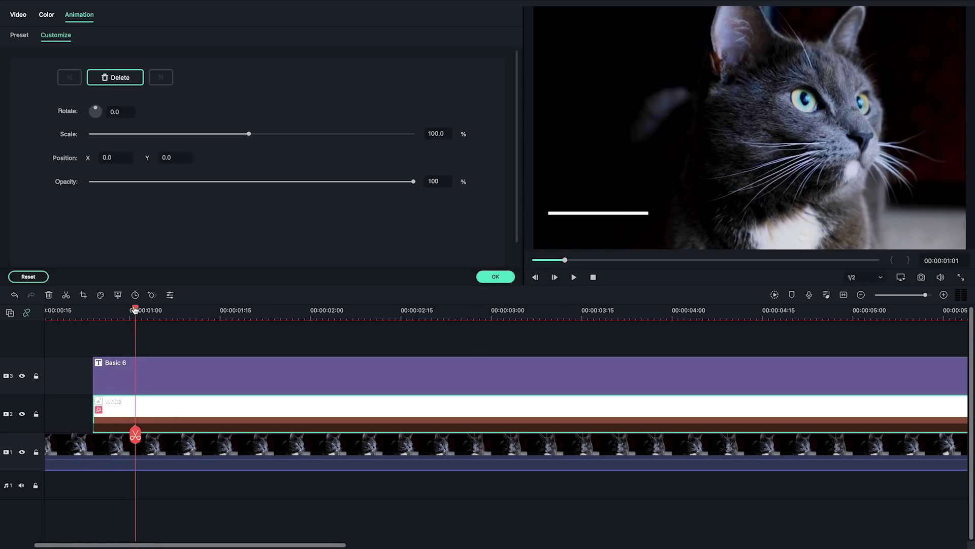
- Add a 00:00:00:25 keyframe with Position Y -368 and 0% opacity, then nudge the 1:01 keyframe later
{"action": "left_click_drag", "start_coordinate": [135, 310], "coordinate": [101, 311]}
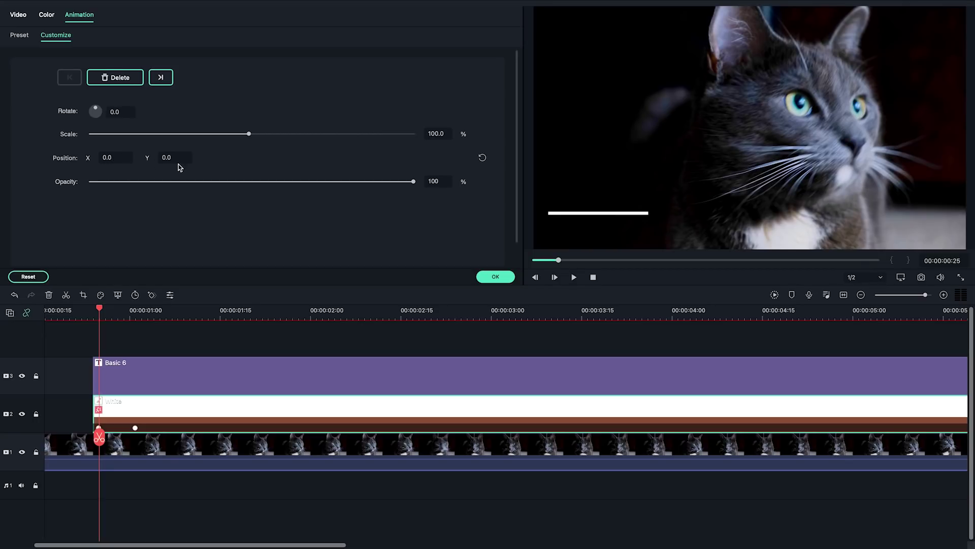
{"action": "left_click_drag", "start_coordinate": [153, 158], "coordinate": [5, 170]}
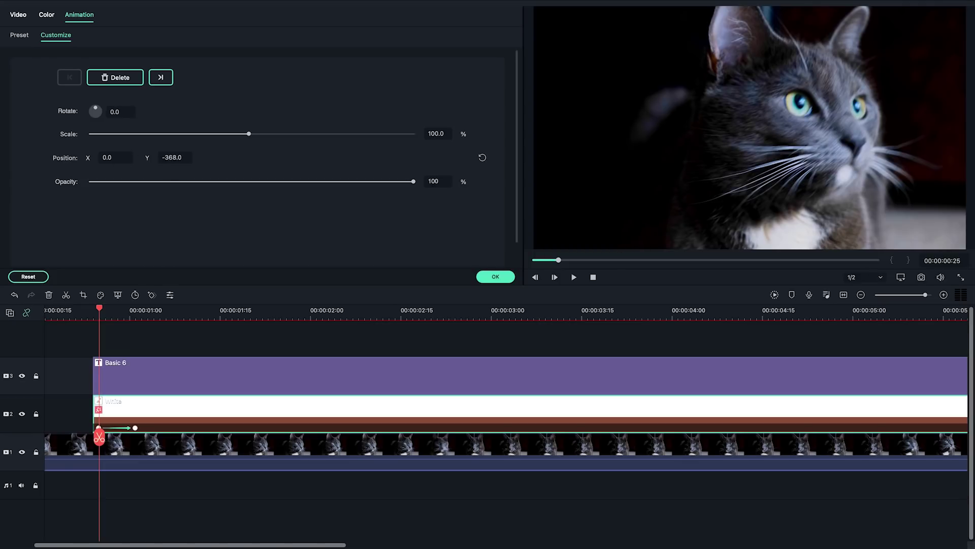
{"action": "left_click_drag", "start_coordinate": [118, 184], "coordinate": [68, 186]}
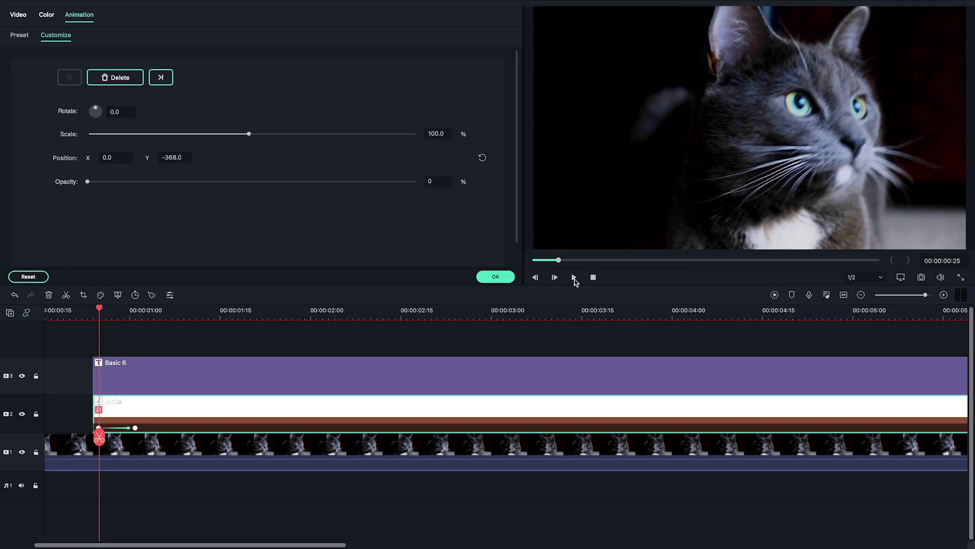
{"action": "left_click", "coordinate": [574, 278]}
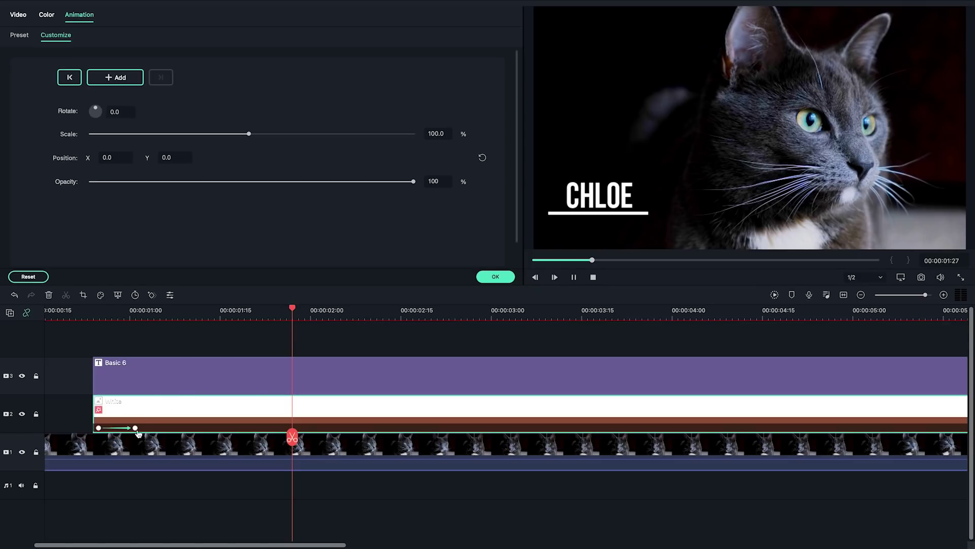
{"action": "left_click", "coordinate": [136, 429]}
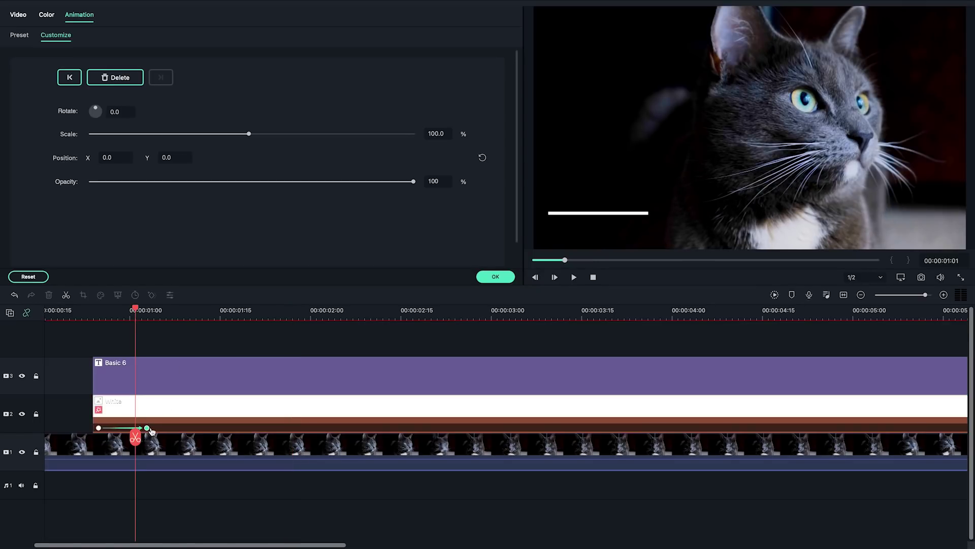
{"action": "left_click_drag", "start_coordinate": [152, 427], "coordinate": [153, 428]}
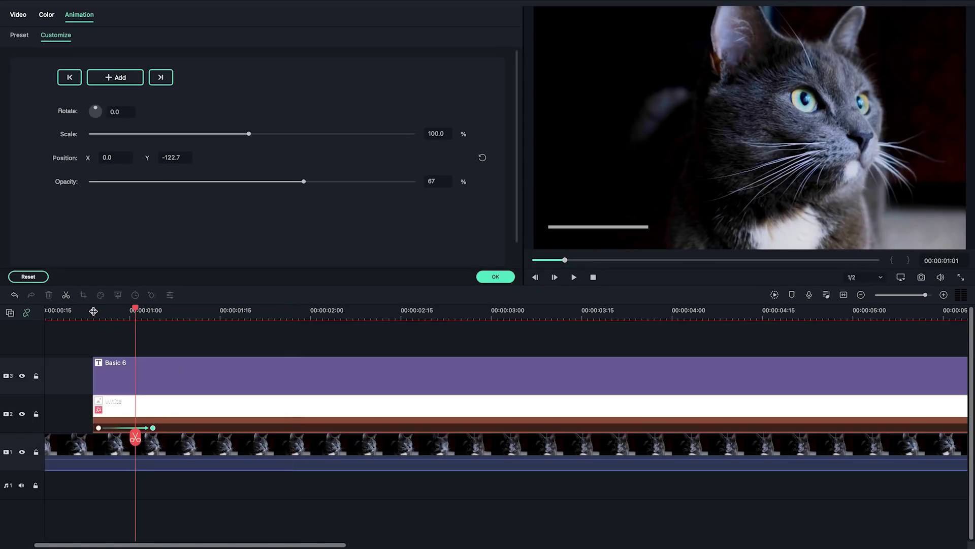
- Move the White bar's second keyframe earlier and replay the shorter entrance
{"action": "left_click", "coordinate": [92, 310]}
{"action": "key", "text": "space"}
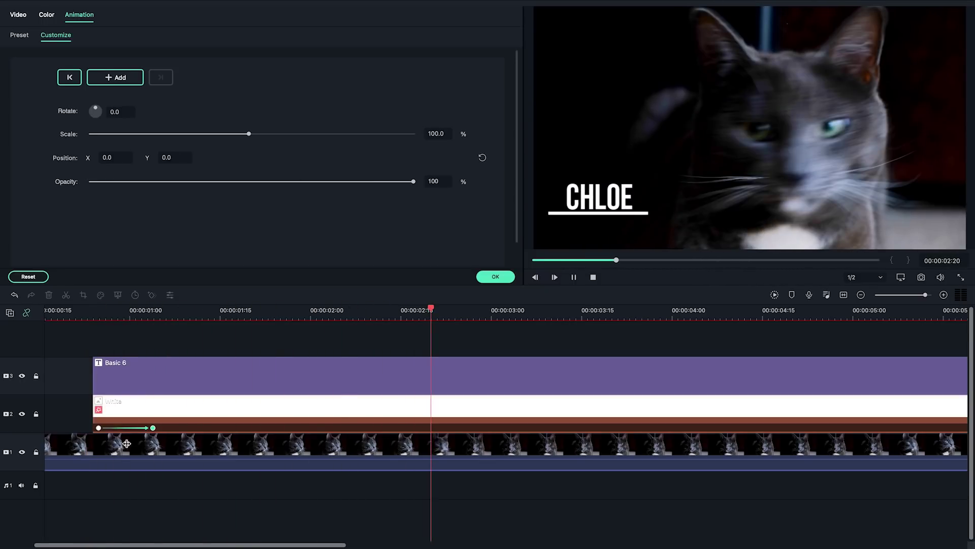
{"action": "left_click", "coordinate": [153, 427]}
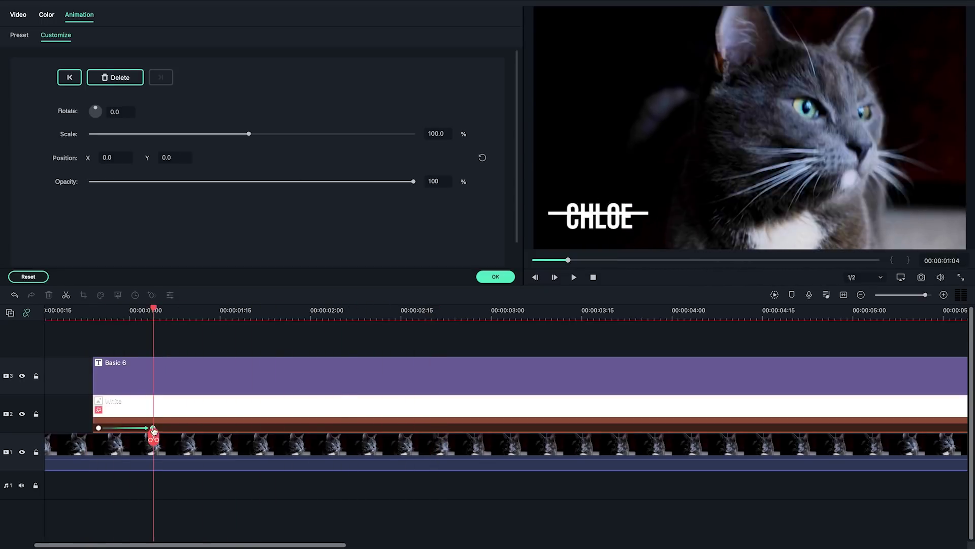
{"action": "left_click_drag", "start_coordinate": [153, 429], "coordinate": [142, 431]}
{"action": "left_click", "coordinate": [88, 308]}
{"action": "key", "text": "space"}
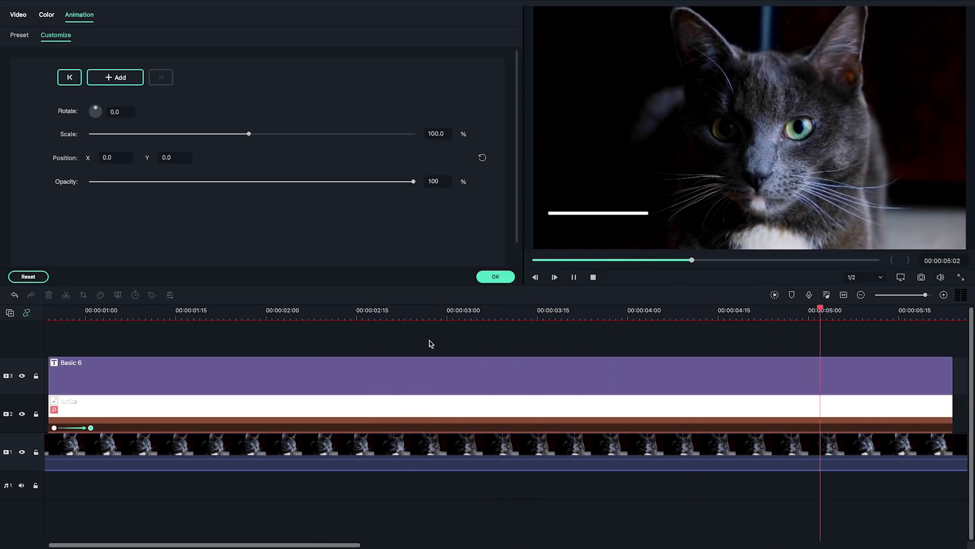
{"action": "left_click", "coordinate": [838, 311]}
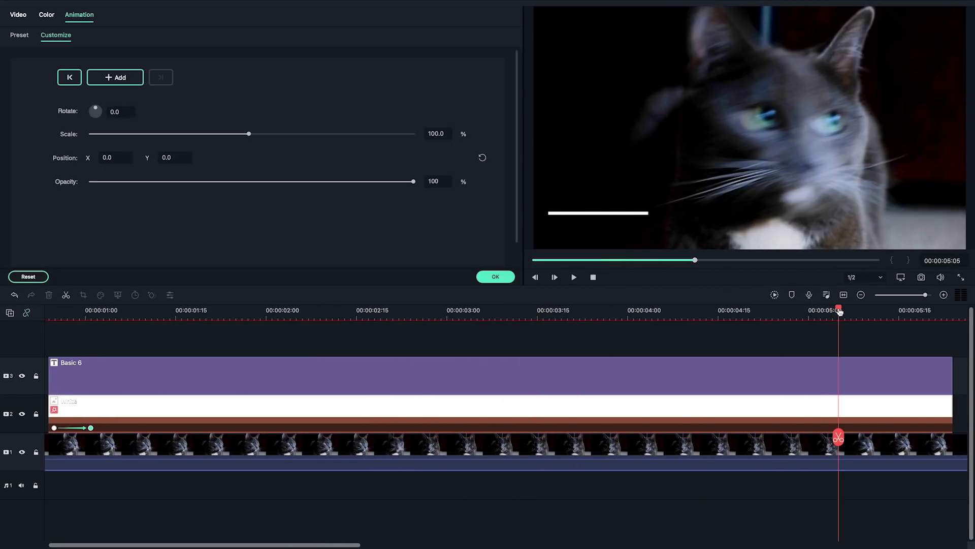
- Scrub the playhead back to about 00:00:04:15
{"action": "left_click_drag", "start_coordinate": [838, 312], "coordinate": [811, 318]}
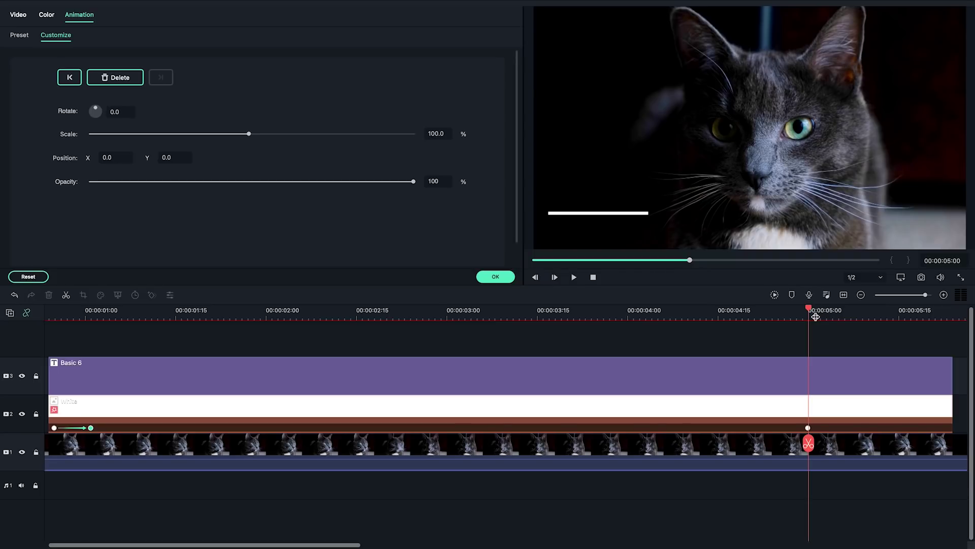
- Set the end keyframe to Position Y -359 and 0% opacity, then replay the exit
{"action": "left_click_drag", "start_coordinate": [809, 311], "coordinate": [894, 319]}
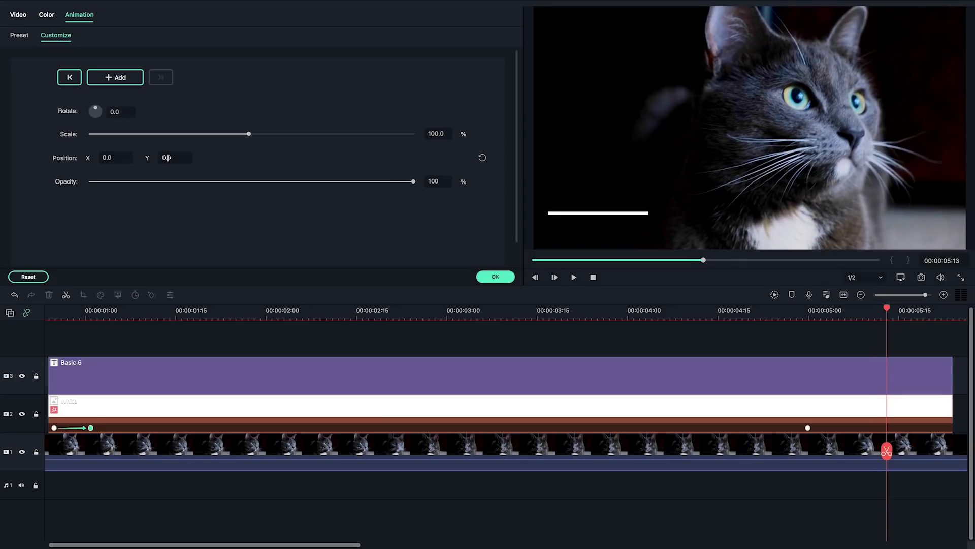
{"action": "left_click_drag", "start_coordinate": [157, 157], "coordinate": [1, 175]}
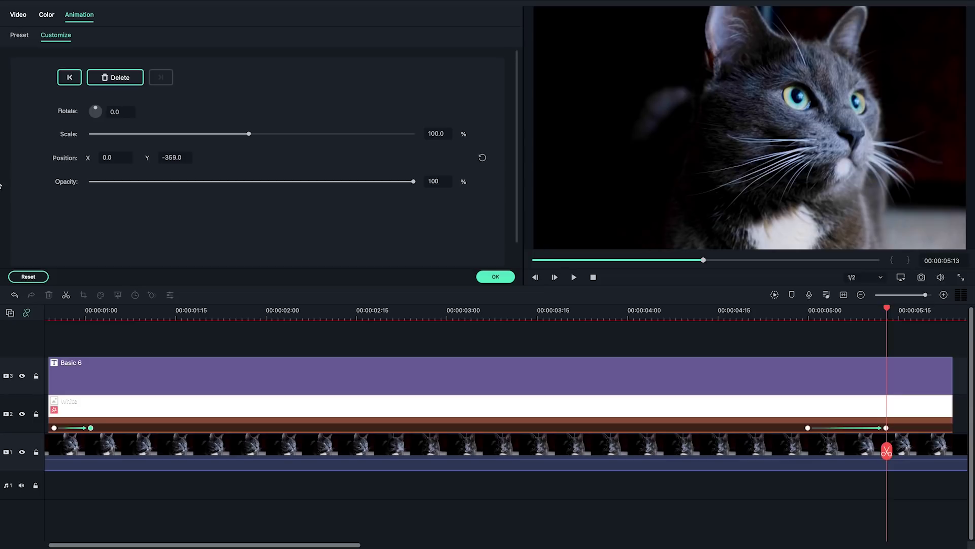
{"action": "left_click_drag", "start_coordinate": [103, 184], "coordinate": [86, 187]}
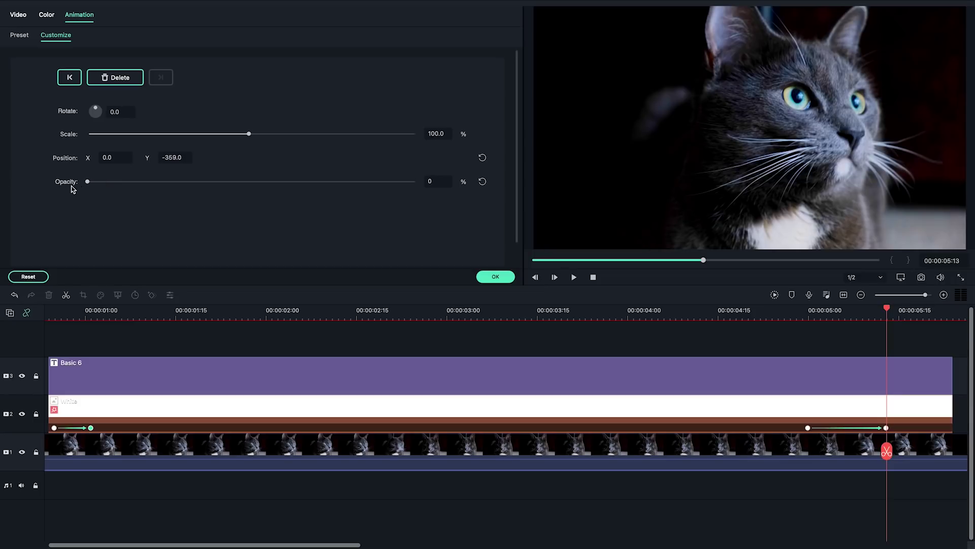
{"action": "left_click", "coordinate": [745, 311]}
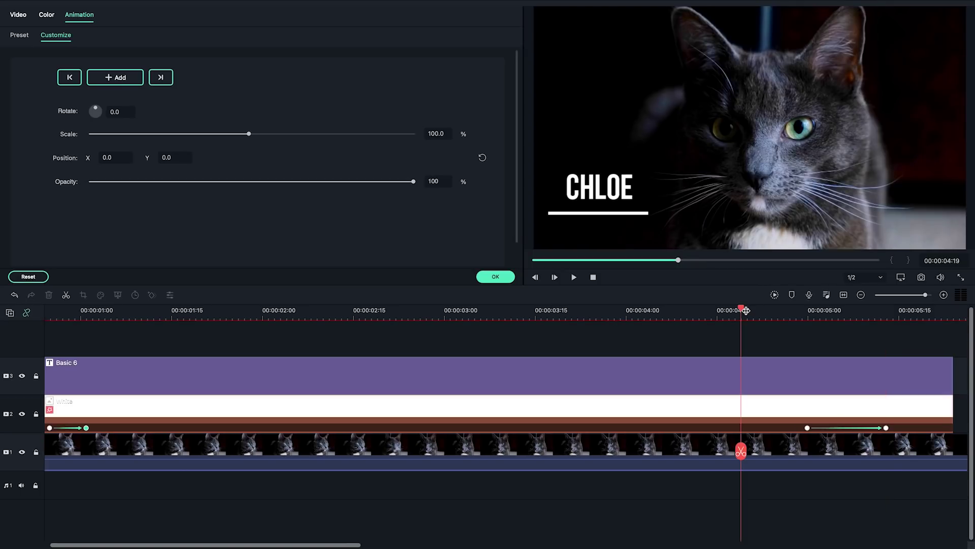
{"action": "key", "text": "space"}
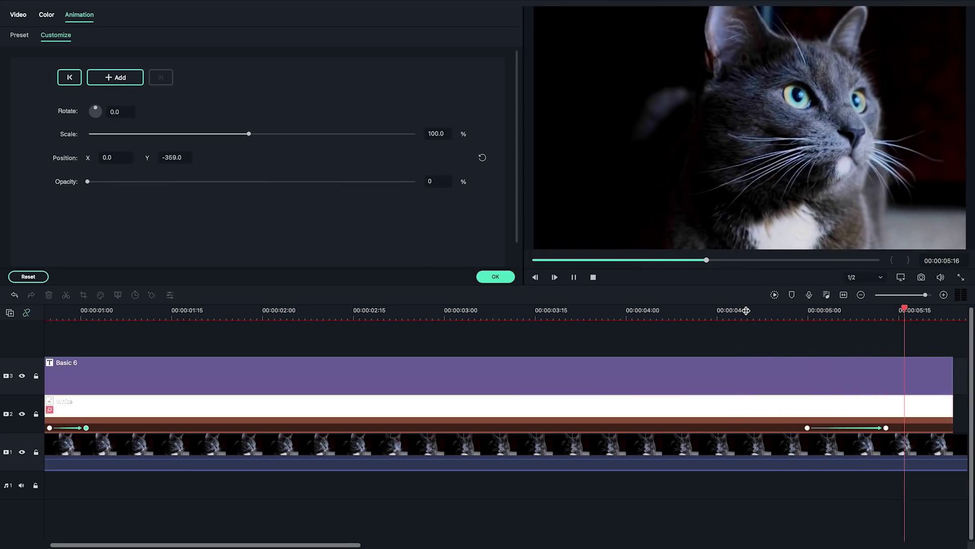
{"action": "left_click", "coordinate": [593, 278]}
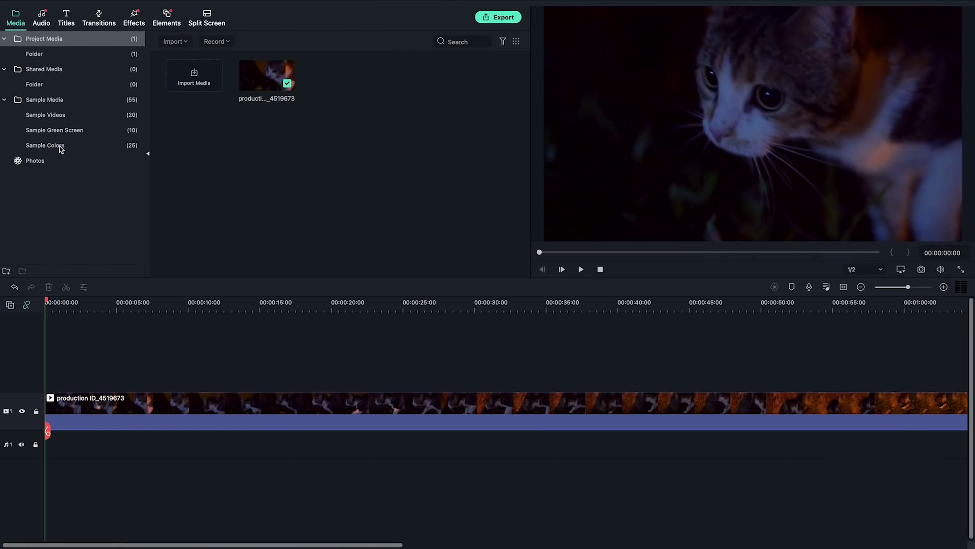
- Drop the White sample colour clip onto track 2 above the cat video
{"action": "left_click", "coordinate": [60, 146]}
{"action": "left_click_drag", "start_coordinate": [250, 184], "coordinate": [63, 378]}
{"action": "left_click", "coordinate": [65, 305]}
{"action": "scroll", "coordinate": [222, 304], "scroll_direction": "up", "scroll_amount": 2}
{"action": "scroll", "coordinate": [251, 303], "scroll_direction": "up", "scroll_amount": 4}
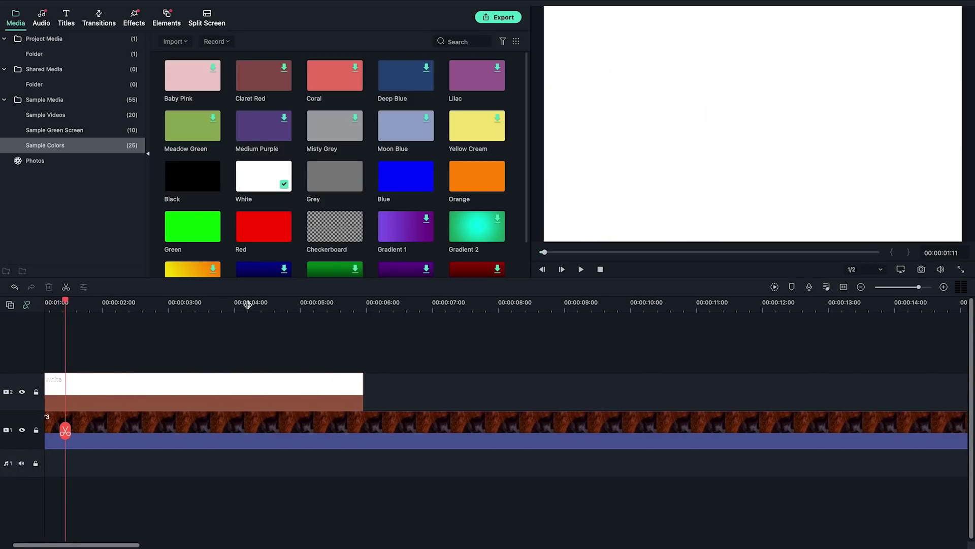
- Scale the White clip to 30% and drag it to the lower-left corner
{"action": "double_click", "coordinate": [233, 385]}
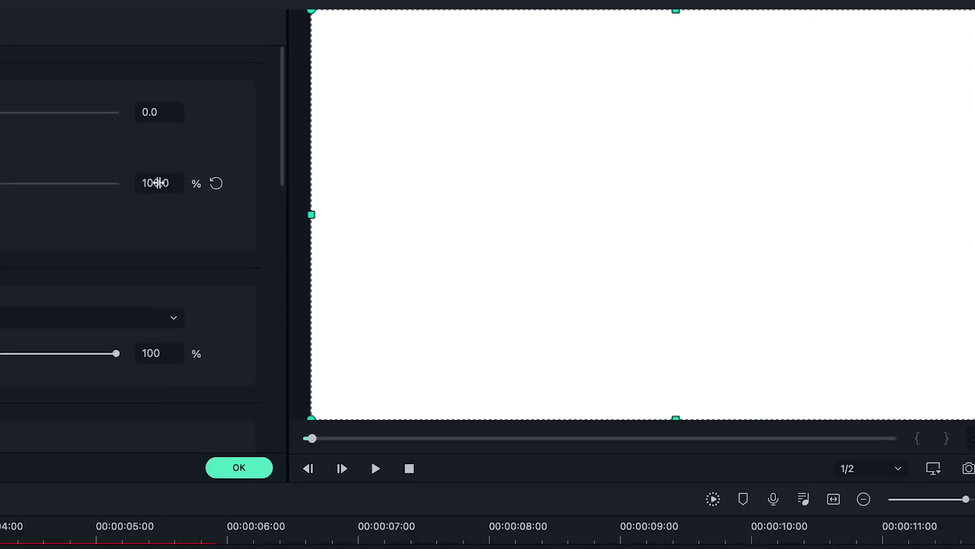
{"action": "left_click", "coordinate": [333, 137]}
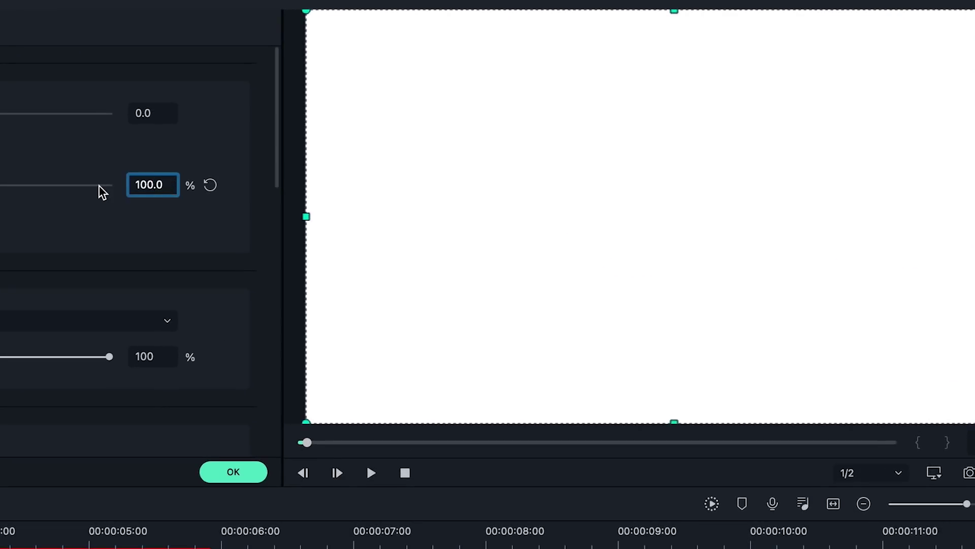
{"action": "type", "text": "30"}
{"action": "key", "text": "Return"}
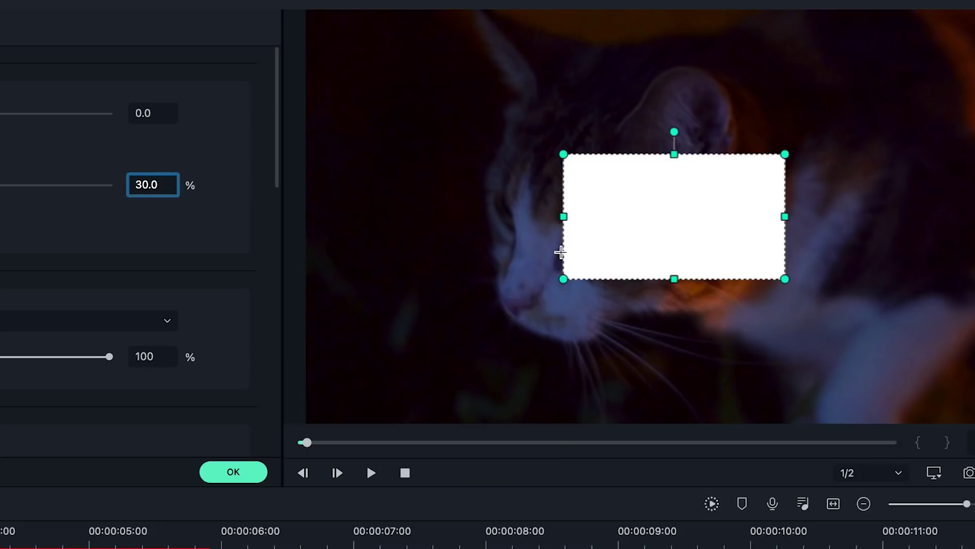
{"action": "left_click", "coordinate": [579, 253]}
{"action": "left_click_drag", "start_coordinate": [575, 262], "coordinate": [319, 395]}
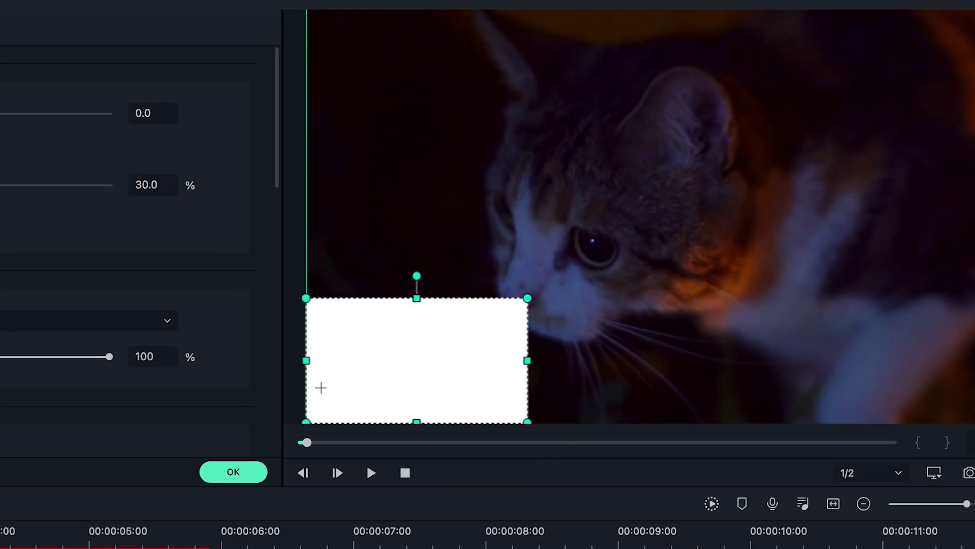
- Confirm the White clip's transform and apply the Utility Image Mask effect to it
{"action": "left_click", "coordinate": [250, 472]}
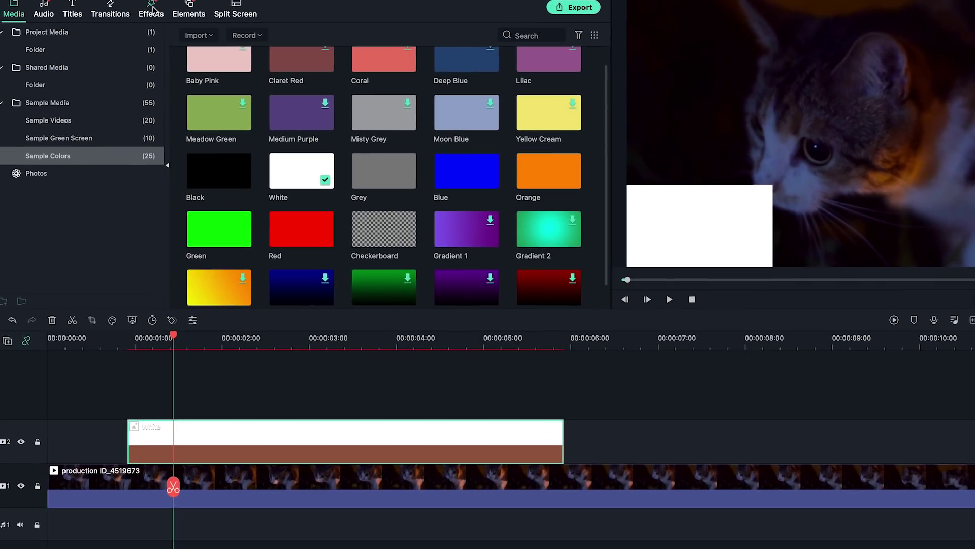
{"action": "left_click", "coordinate": [152, 14]}
{"action": "left_click", "coordinate": [63, 108]}
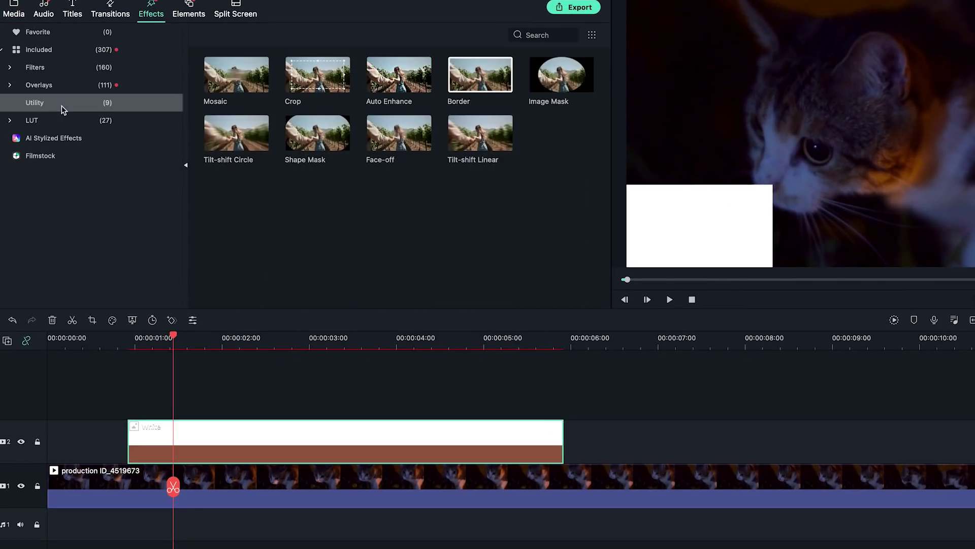
{"action": "left_click_drag", "start_coordinate": [563, 78], "coordinate": [418, 434]}
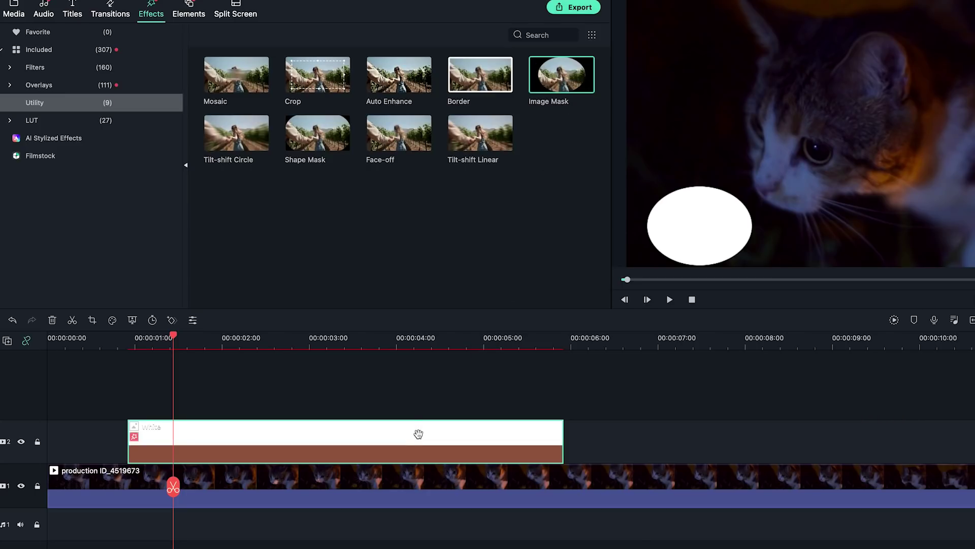
- Set the mask to the wavy rectangle shape and adjust its Scale X/Y
{"action": "double_click", "coordinate": [418, 434]}
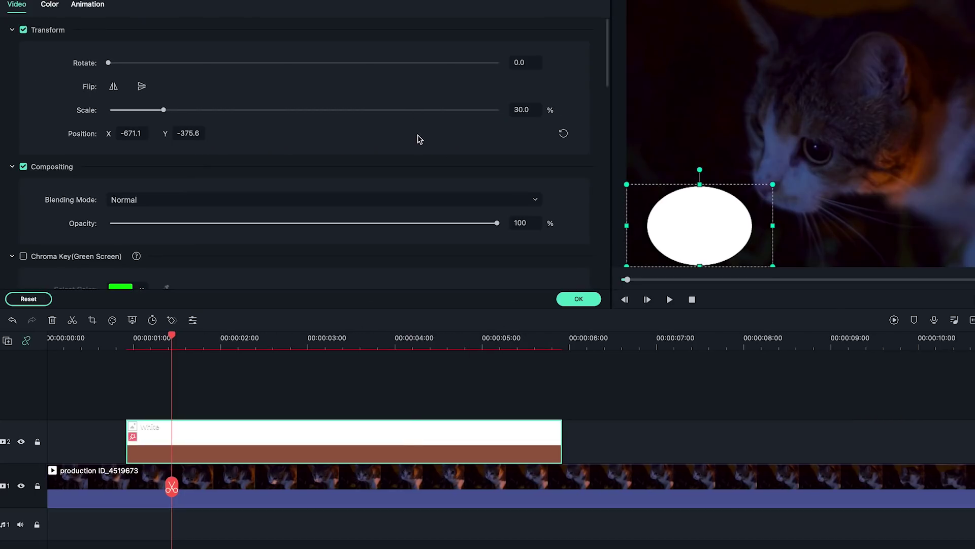
{"action": "scroll", "coordinate": [419, 140], "scroll_direction": "down", "scroll_amount": 10}
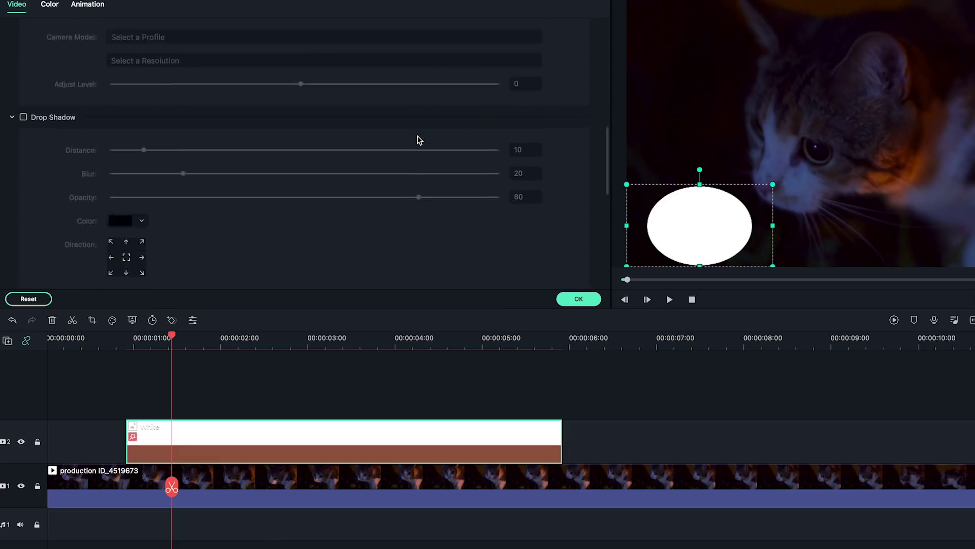
{"action": "scroll", "coordinate": [419, 140], "scroll_direction": "down", "scroll_amount": 4}
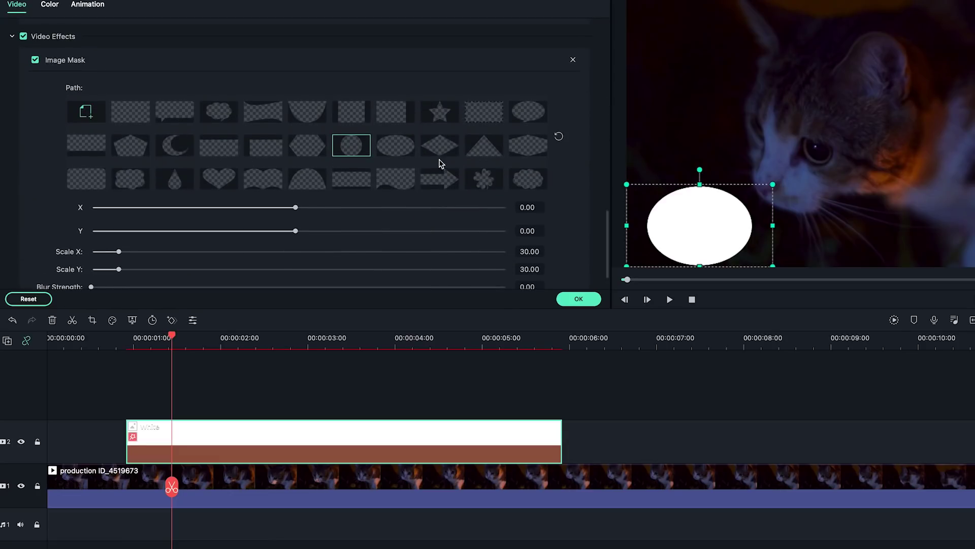
{"action": "scroll", "coordinate": [462, 152], "scroll_direction": "down", "scroll_amount": 2}
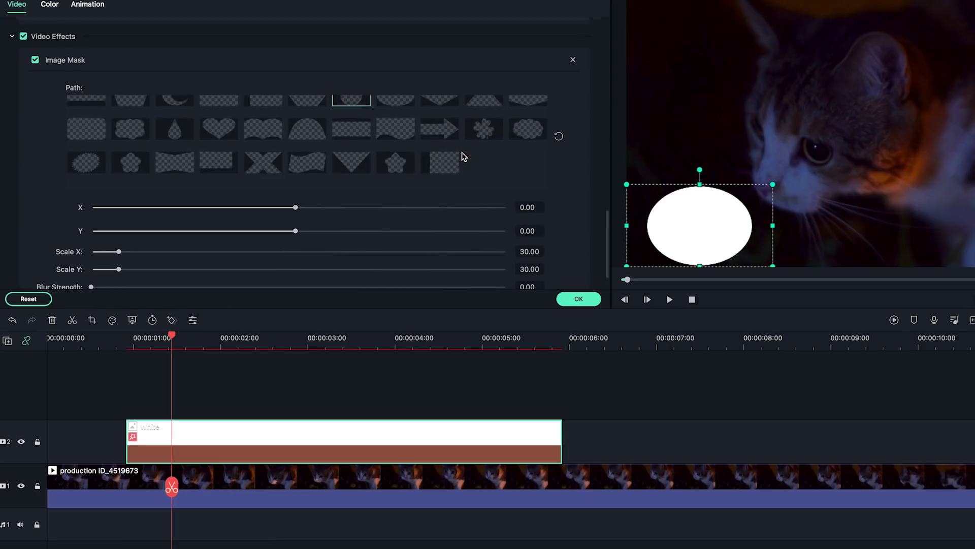
{"action": "left_click", "coordinate": [385, 127]}
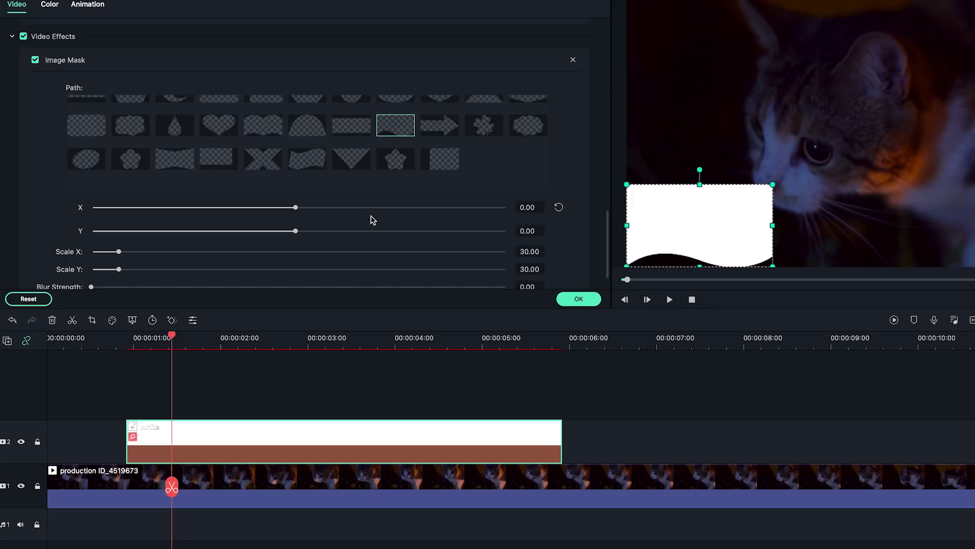
{"action": "scroll", "coordinate": [371, 217], "scroll_direction": "down", "scroll_amount": 2}
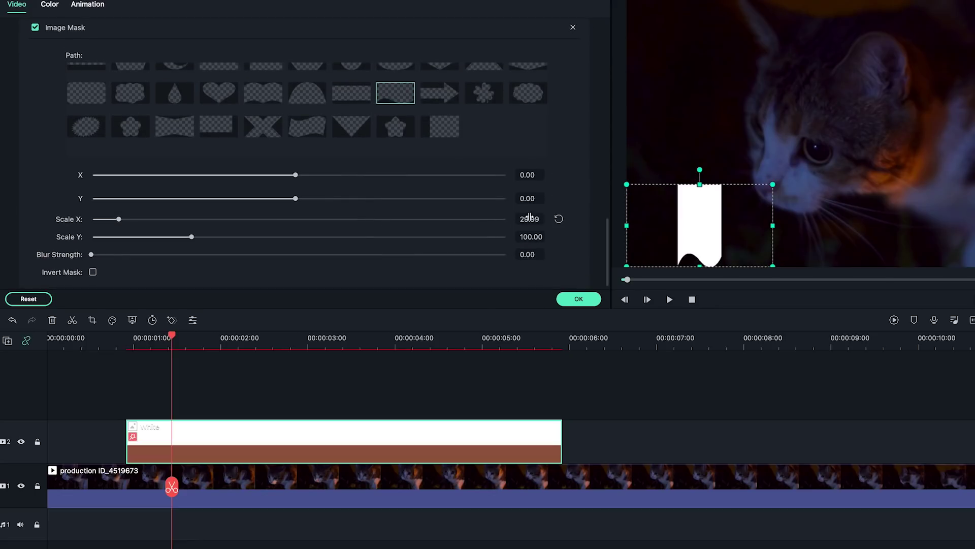
{"action": "left_click_drag", "start_coordinate": [129, 219], "coordinate": [163, 237]}
- Confirm the mask and place the Basic 6 title on a track above the White clip
{"action": "key", "text": "Return"}
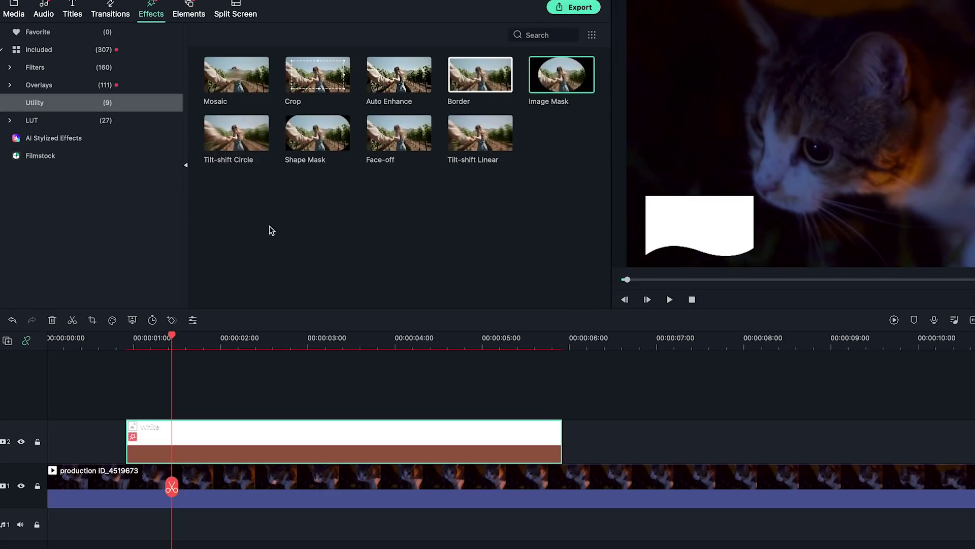
{"action": "left_click", "coordinate": [77, 15]}
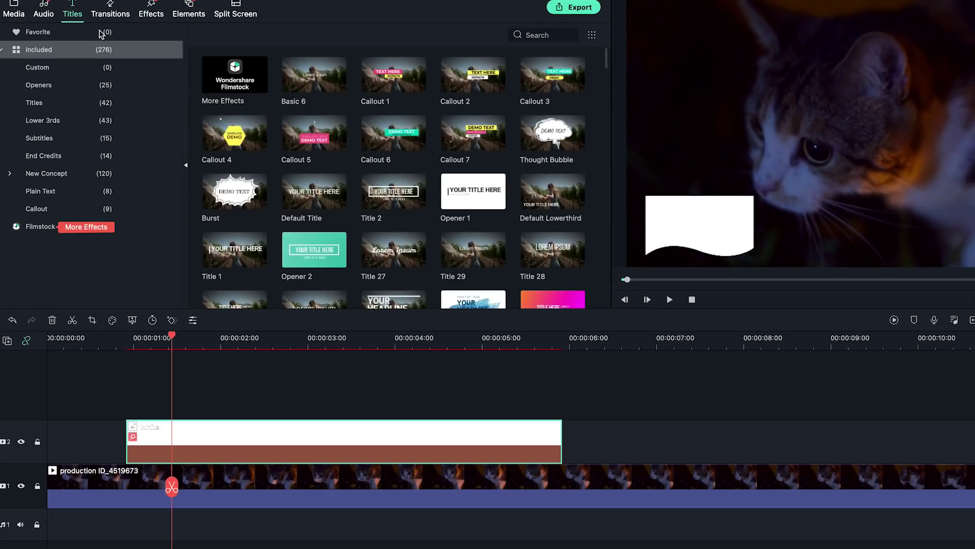
{"action": "left_click_drag", "start_coordinate": [305, 89], "coordinate": [135, 408]}
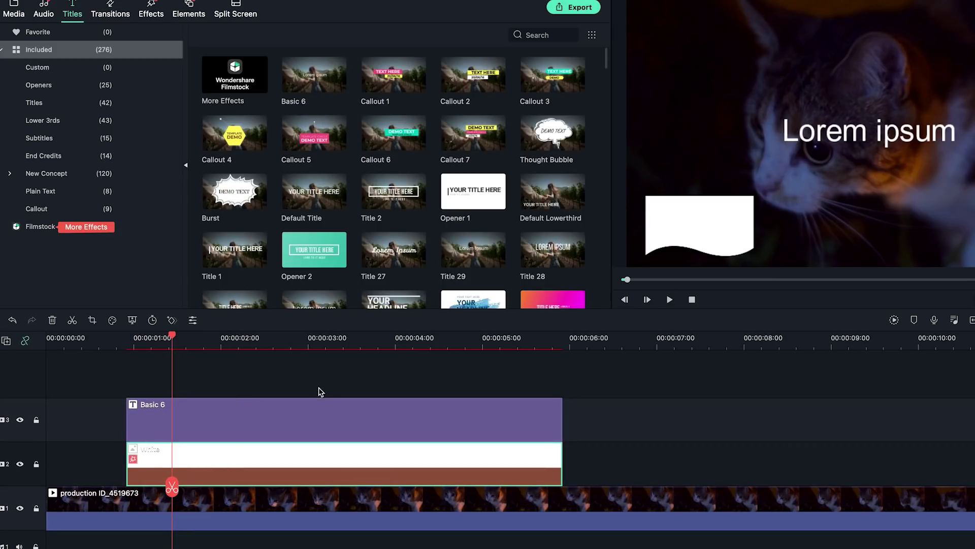
- Replace the Basic 6 placeholder text with 'CHLOE'
{"action": "double_click", "coordinate": [309, 414]}
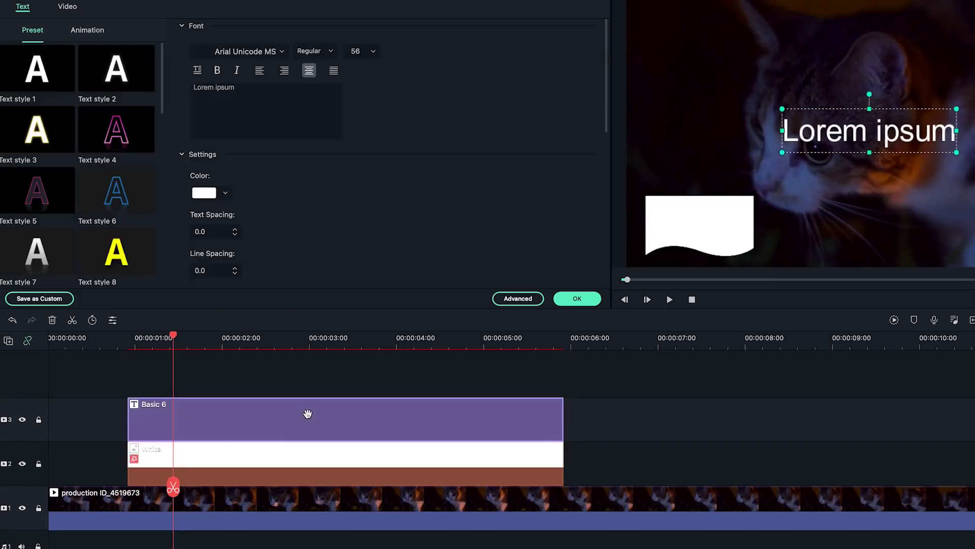
{"action": "triple_click", "coordinate": [242, 89]}
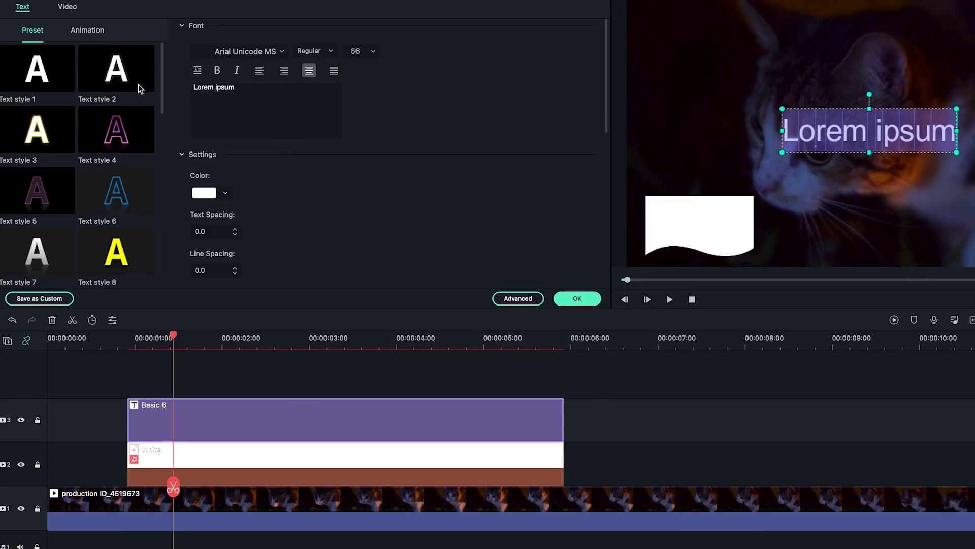
{"action": "type", "text": "CHLOE"}
- Make CHLOE black Bebas Neue Bold and centre it on the white card
{"action": "left_click", "coordinate": [245, 51]}
{"action": "left_click", "coordinate": [252, 178]}
{"action": "left_click", "coordinate": [225, 193]}
{"action": "left_click", "coordinate": [202, 396]}
{"action": "left_click", "coordinate": [667, 212]}
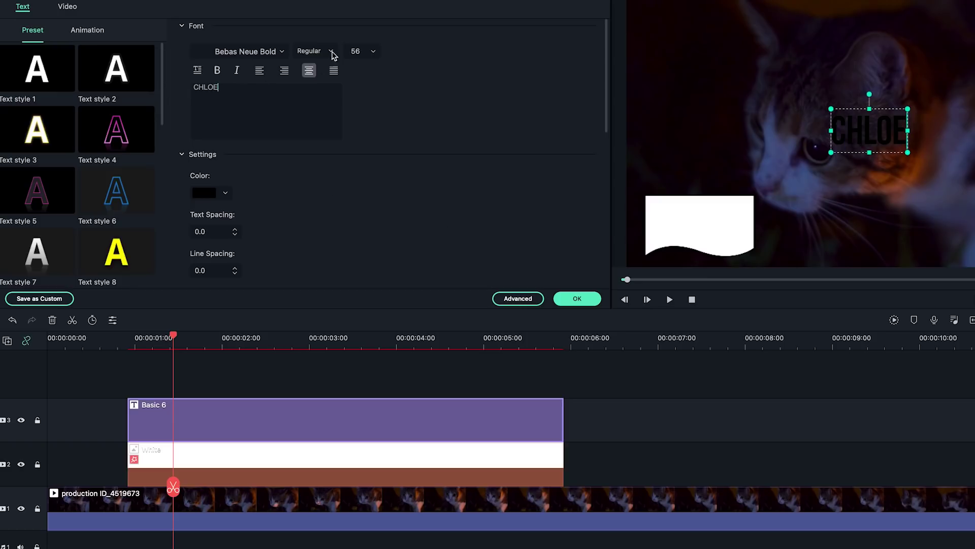
{"action": "left_click_drag", "start_coordinate": [848, 149], "coordinate": [679, 244]}
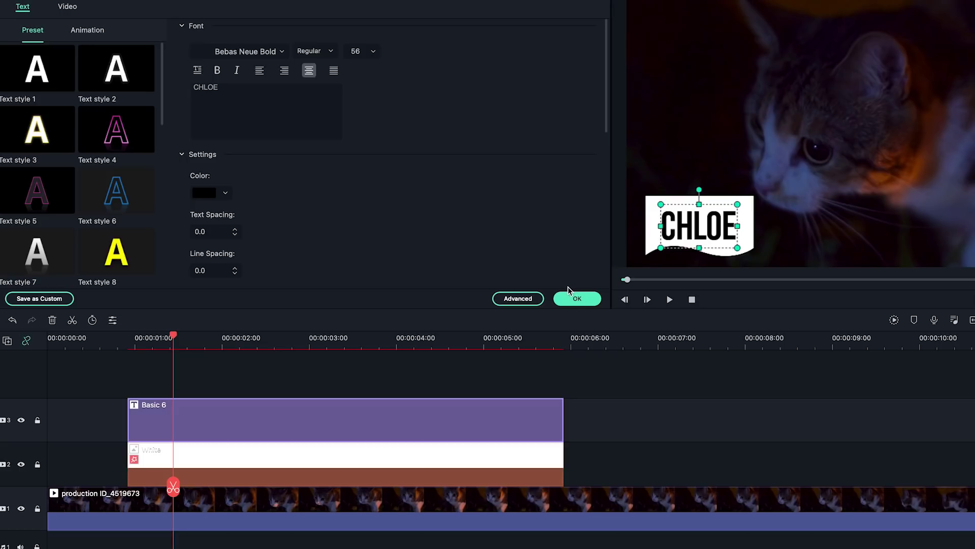
- Apply the Push animation preset to the CHLOE title in the advanced editor
{"action": "left_click", "coordinate": [516, 298]}
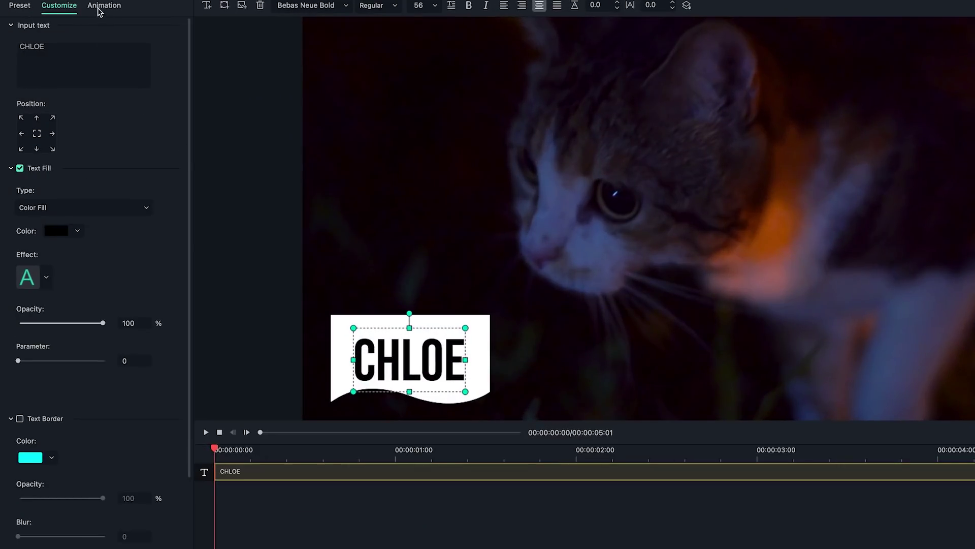
{"action": "left_click", "coordinate": [101, 4]}
{"action": "scroll", "coordinate": [125, 161], "scroll_direction": "down", "scroll_amount": 3}
{"action": "scroll", "coordinate": [128, 168], "scroll_direction": "down", "scroll_amount": 20}
{"action": "left_click", "coordinate": [146, 269]}
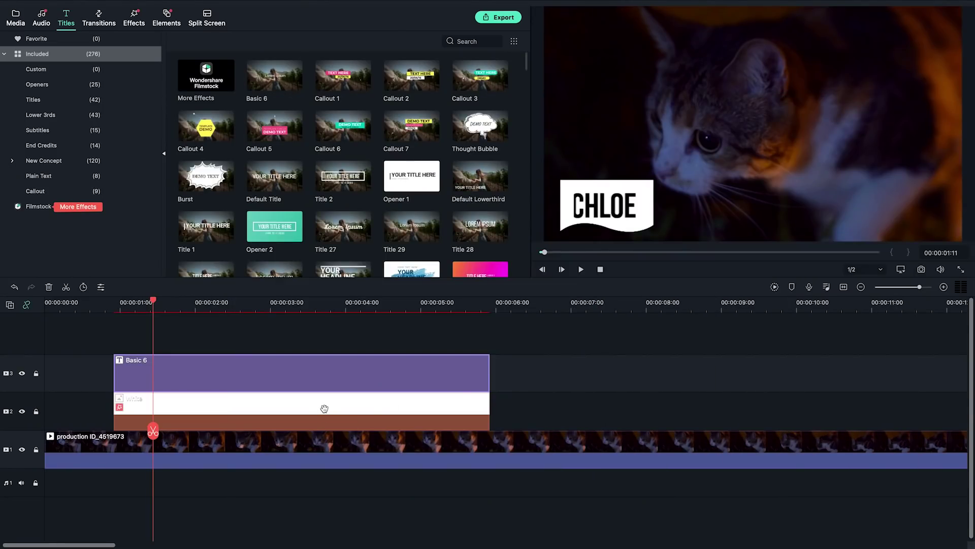
- Extend the White clip to start before CHLOE and add a resting keyframe near 1 s
{"action": "left_click", "coordinate": [324, 408]}
{"action": "double_click", "coordinate": [325, 409]}
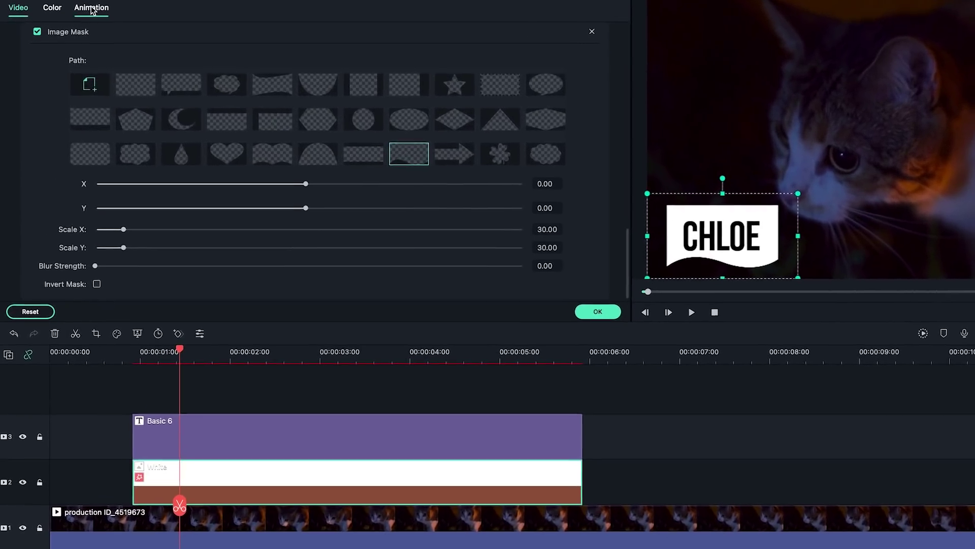
{"action": "left_click", "coordinate": [92, 8]}
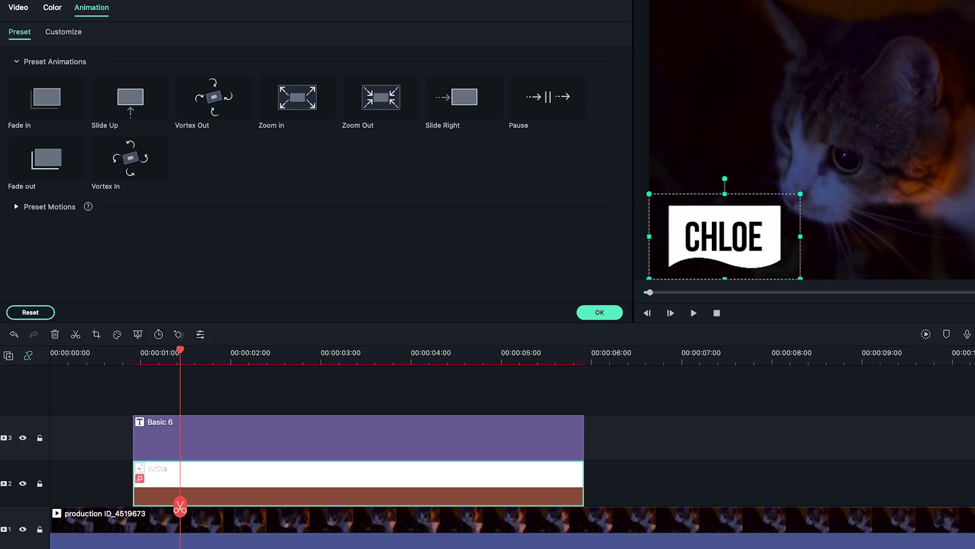
{"action": "left_click", "coordinate": [71, 33]}
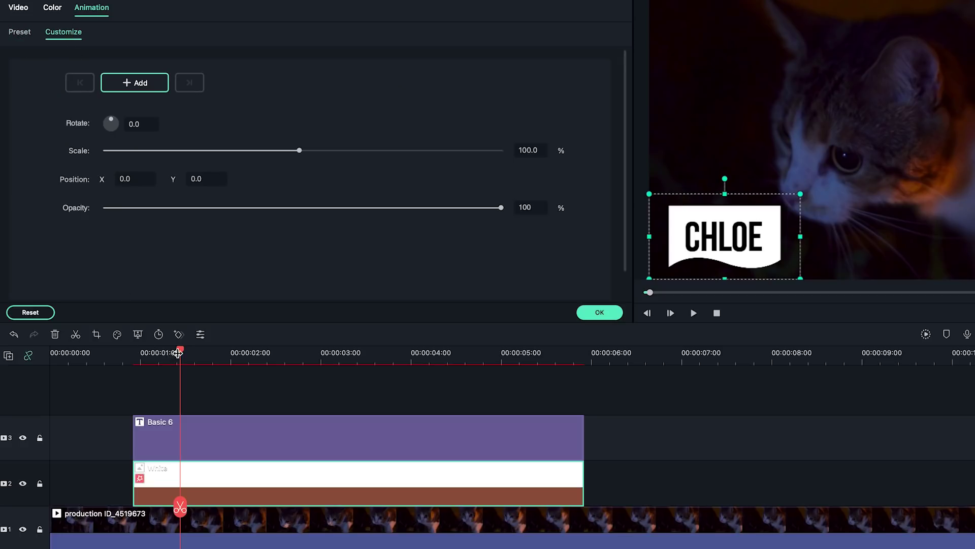
{"action": "left_click_drag", "start_coordinate": [181, 350], "coordinate": [140, 350]}
{"action": "left_click_drag", "start_coordinate": [134, 477], "coordinate": [101, 473]}
{"action": "left_click", "coordinate": [135, 83]}
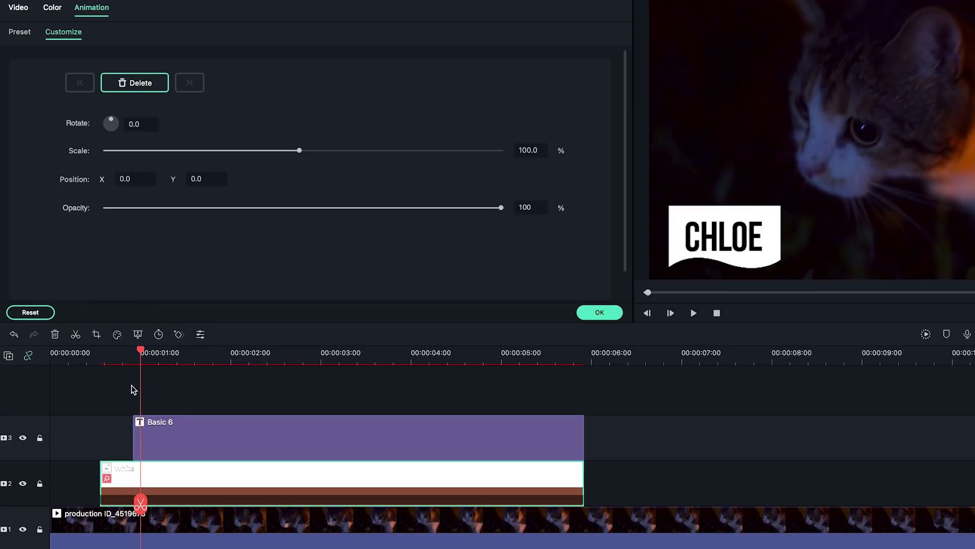
{"action": "left_click_drag", "start_coordinate": [141, 347], "coordinate": [117, 349]}
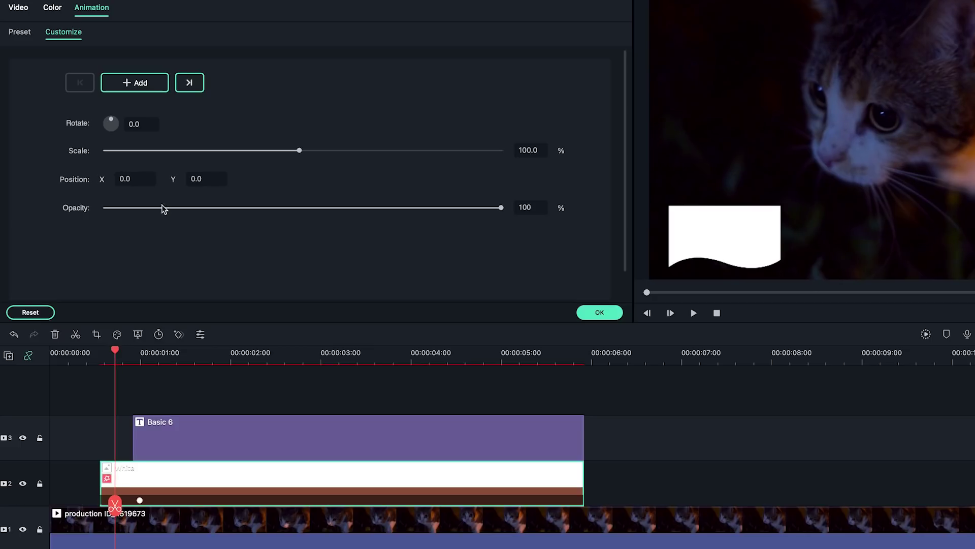
- Add a start keyframe with the card at X -459, scale 0 and opacity 0
{"action": "left_click", "coordinate": [144, 83]}
{"action": "left_click_drag", "start_coordinate": [122, 180], "coordinate": [47, 180]}
{"action": "left_click", "coordinate": [536, 151]}
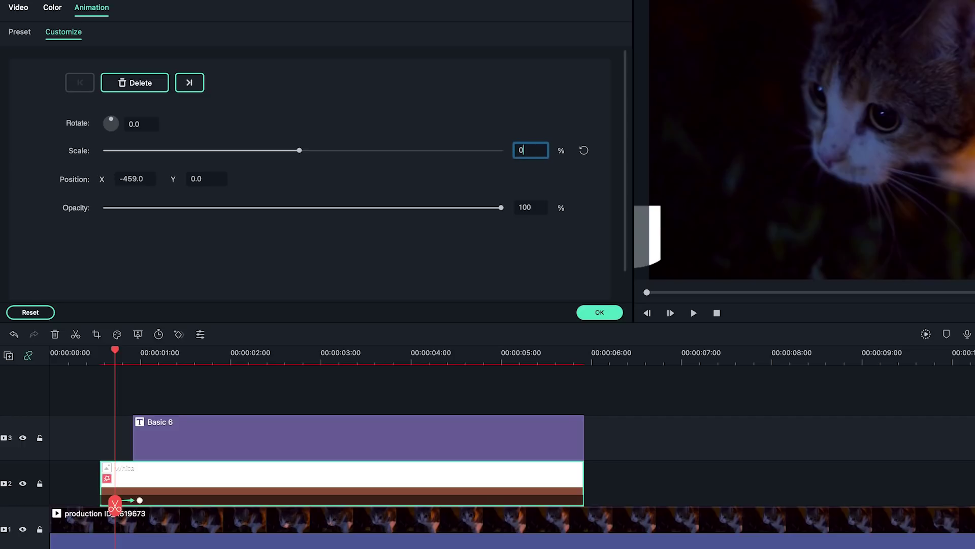
{"action": "key", "text": "Return"}
{"action": "left_click", "coordinate": [536, 207]}
{"action": "type", "text": "0"}
{"action": "key", "text": "Return"}
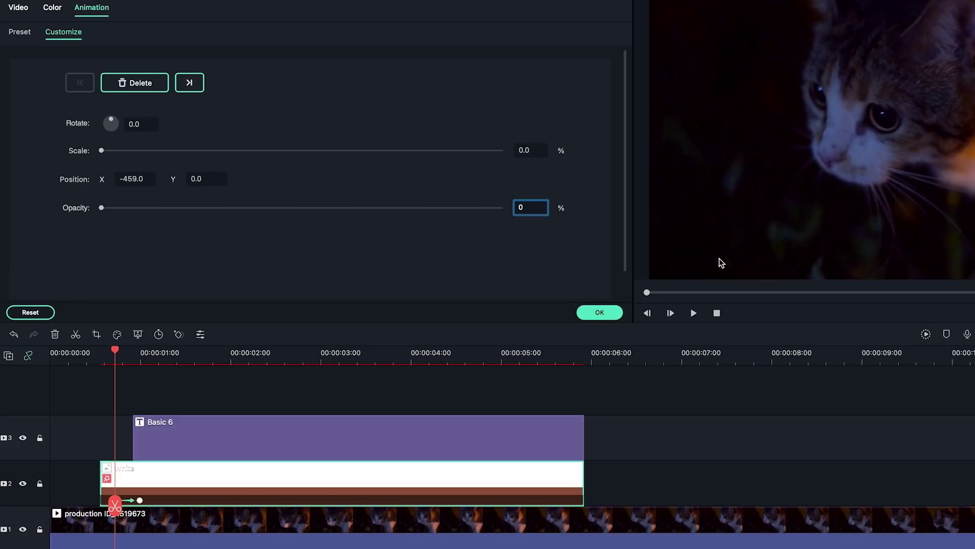
- Preview the card's intro animation and move the playhead to about 5 seconds
{"action": "left_click", "coordinate": [693, 313]}
{"action": "left_click", "coordinate": [694, 313]}
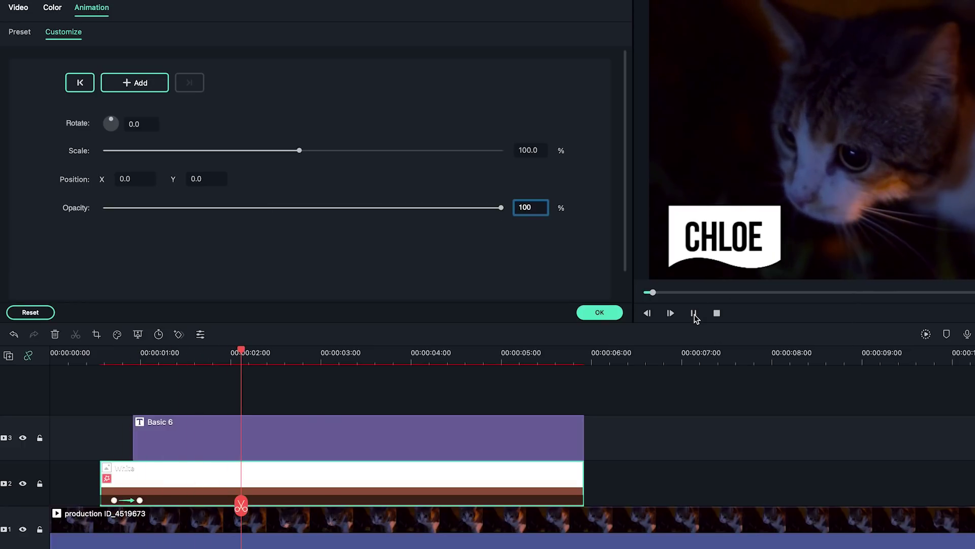
{"action": "left_click", "coordinate": [540, 354]}
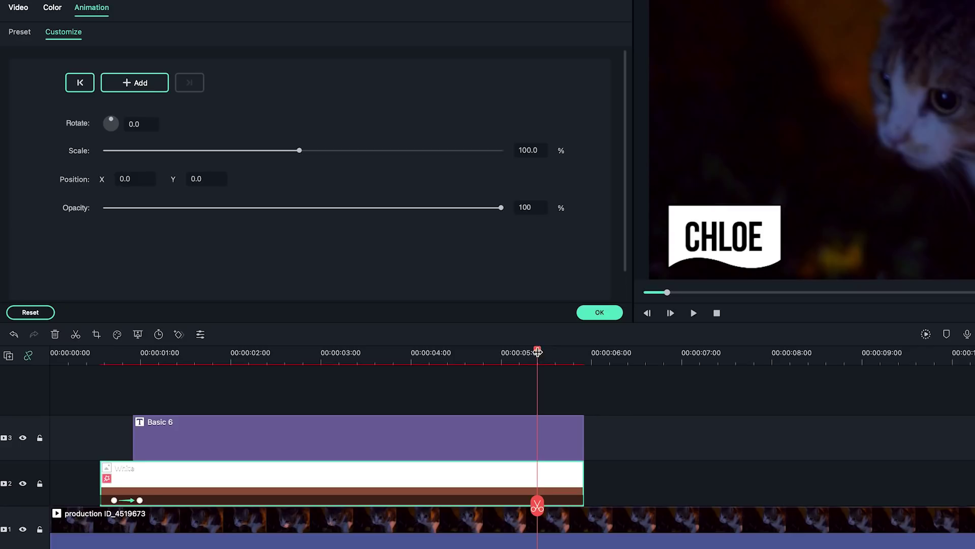
- Add an exit-start keyframe near 5 s and extend the White clip to 00:00:06:07
{"action": "left_click_drag", "start_coordinate": [538, 354], "coordinate": [575, 357]}
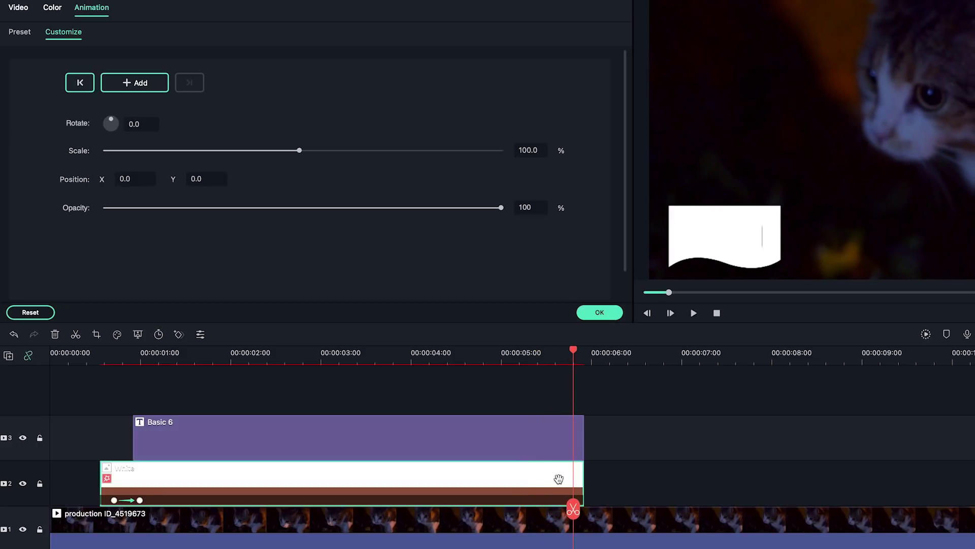
{"action": "left_click", "coordinate": [151, 76]}
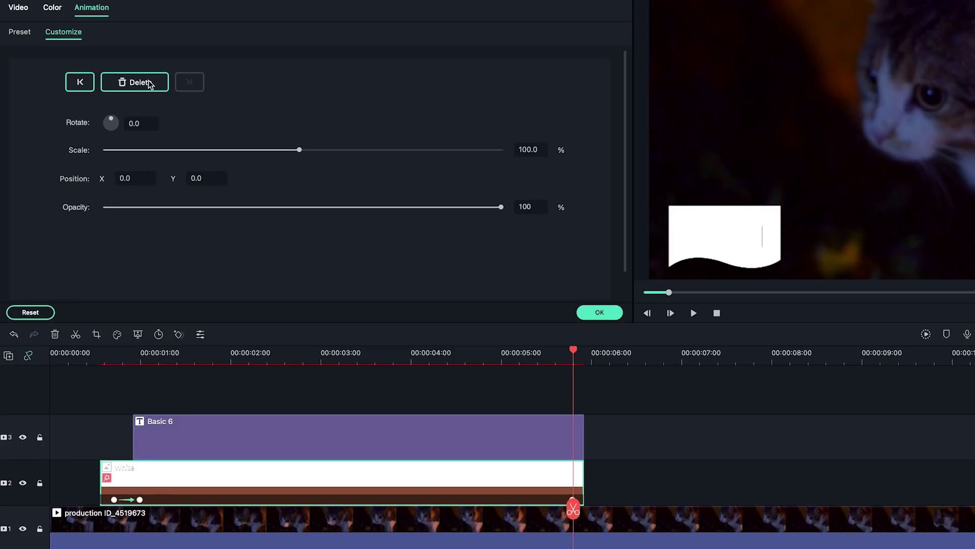
{"action": "left_click_drag", "start_coordinate": [584, 480], "coordinate": [616, 481]}
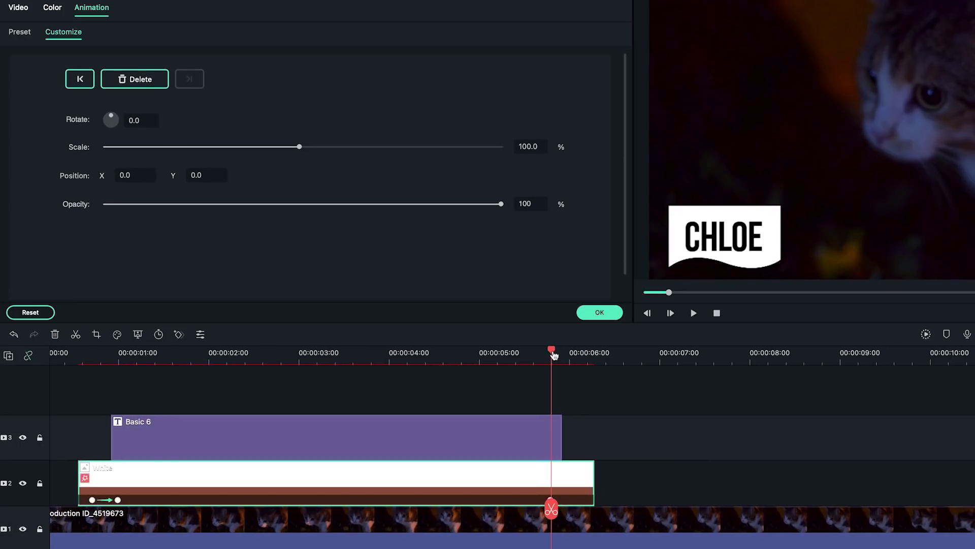
- Add a final keyframe at Y -290, scale 0, opacity 0, then preview the exit
{"action": "mouse_move", "coordinate": [555, 356]}
{"action": "left_mouse_down"}
{"action": "mouse_move", "coordinate": [582, 357]}
{"action": "mouse_move", "coordinate": [573, 356]}
{"action": "left_mouse_up"}
{"action": "left_click", "coordinate": [142, 81]}
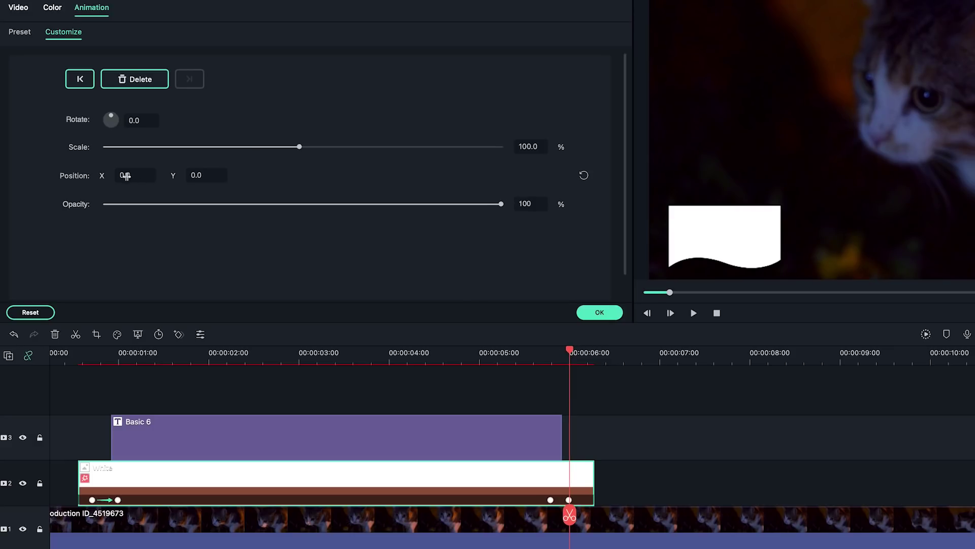
{"action": "left_click_drag", "start_coordinate": [196, 176], "coordinate": [16, 190]}
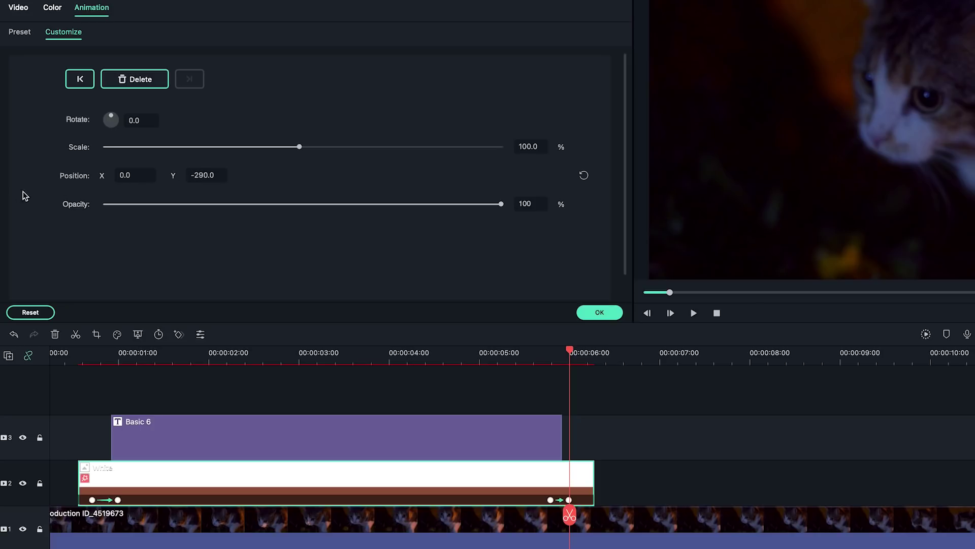
{"action": "left_click", "coordinate": [531, 146]}
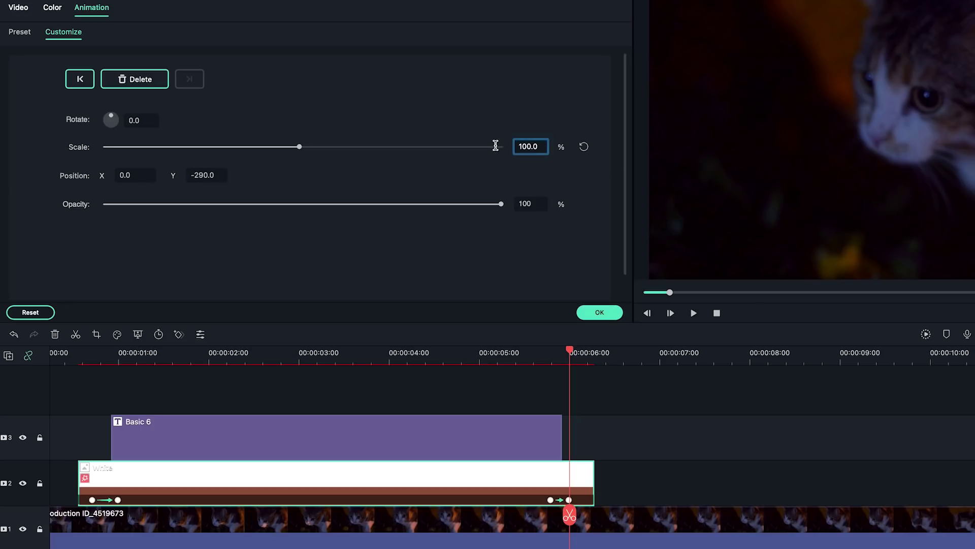
{"action": "type", "text": "0"}
{"action": "left_click", "coordinate": [530, 204]}
{"action": "type", "text": "0"}
{"action": "left_click", "coordinate": [591, 312]}
{"action": "left_click", "coordinate": [540, 356]}
{"action": "key", "text": "space"}
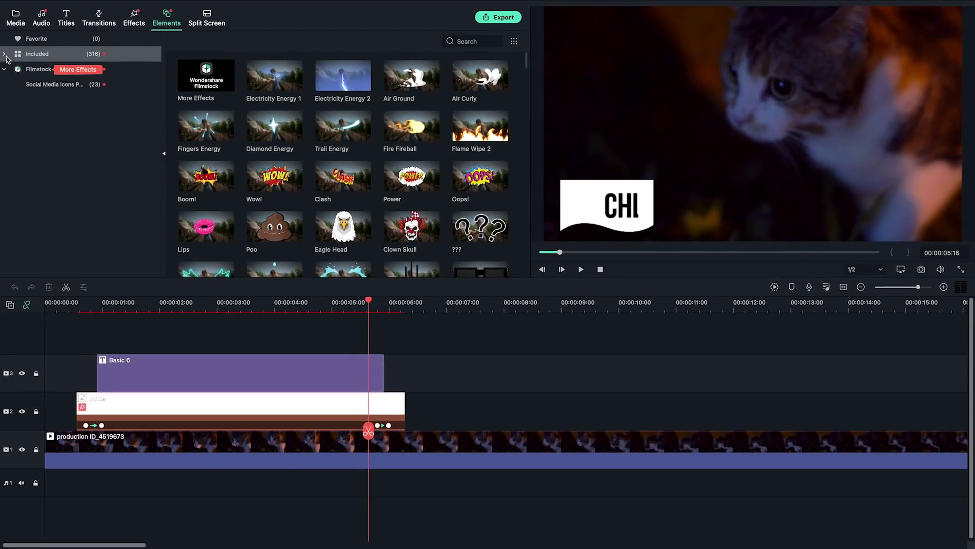
- Add the Social Media Subscribe1 element on a new track above the title
{"action": "left_click", "coordinate": [6, 55]}
{"action": "left_click", "coordinate": [57, 240]}
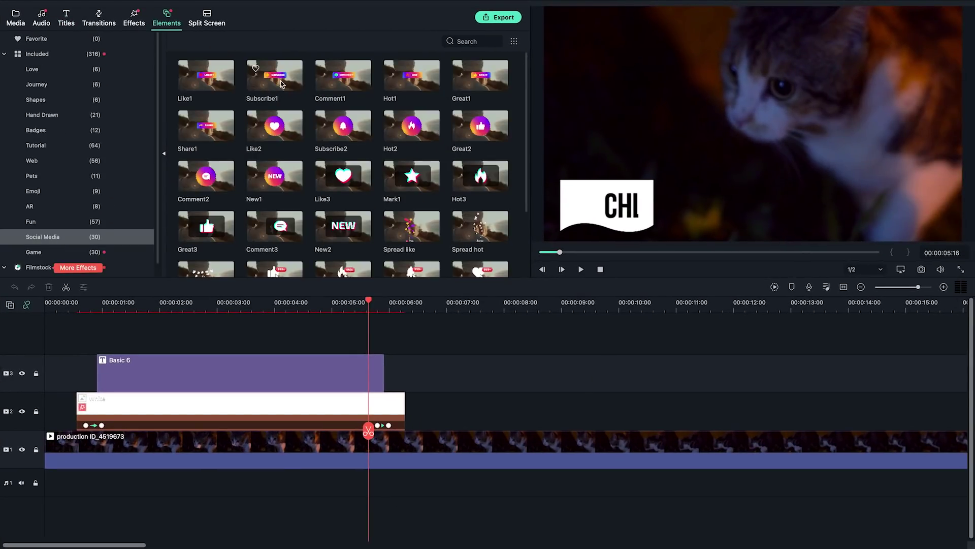
{"action": "left_click_drag", "start_coordinate": [281, 84], "coordinate": [127, 341]}
- Scale Subscribe1 to 57.3% and position it just above the CHLOE card
{"action": "left_click", "coordinate": [229, 345]}
{"action": "double_click", "coordinate": [243, 336]}
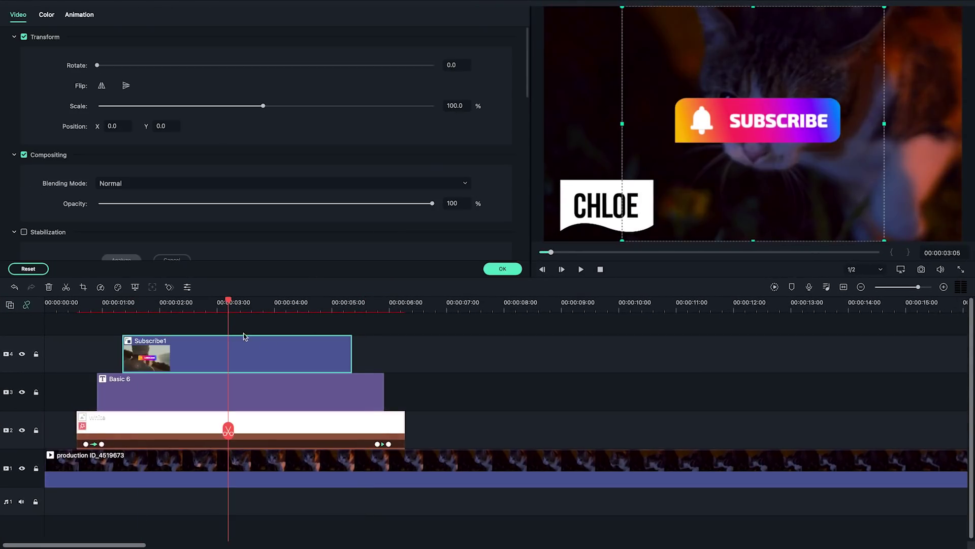
{"action": "left_click_drag", "start_coordinate": [263, 106], "coordinate": [196, 105]}
{"action": "left_click_drag", "start_coordinate": [757, 120], "coordinate": [613, 174]}
{"action": "left_click_drag", "start_coordinate": [196, 106], "coordinate": [188, 105]}
{"action": "left_click_drag", "start_coordinate": [607, 175], "coordinate": [600, 181]}
{"action": "left_click_drag", "start_coordinate": [184, 106], "coordinate": [187, 106]}
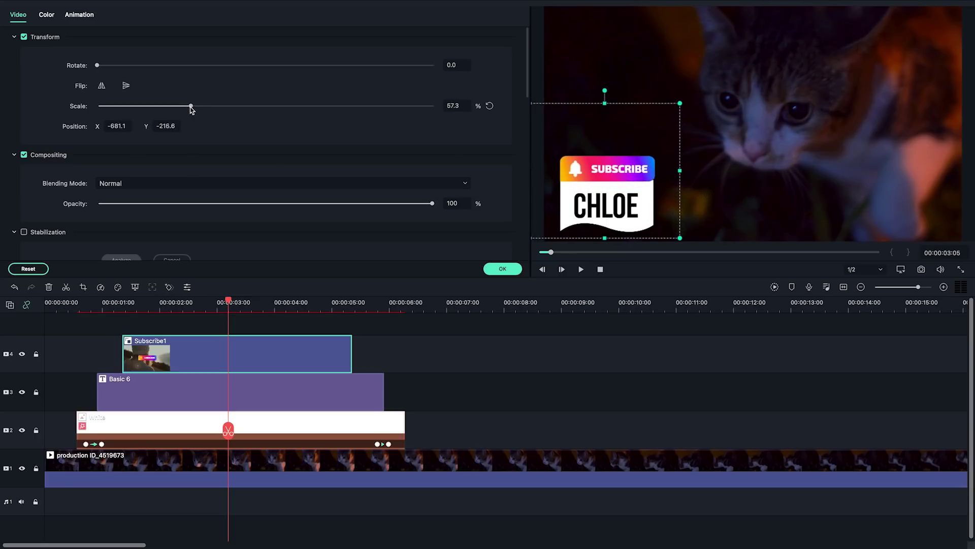